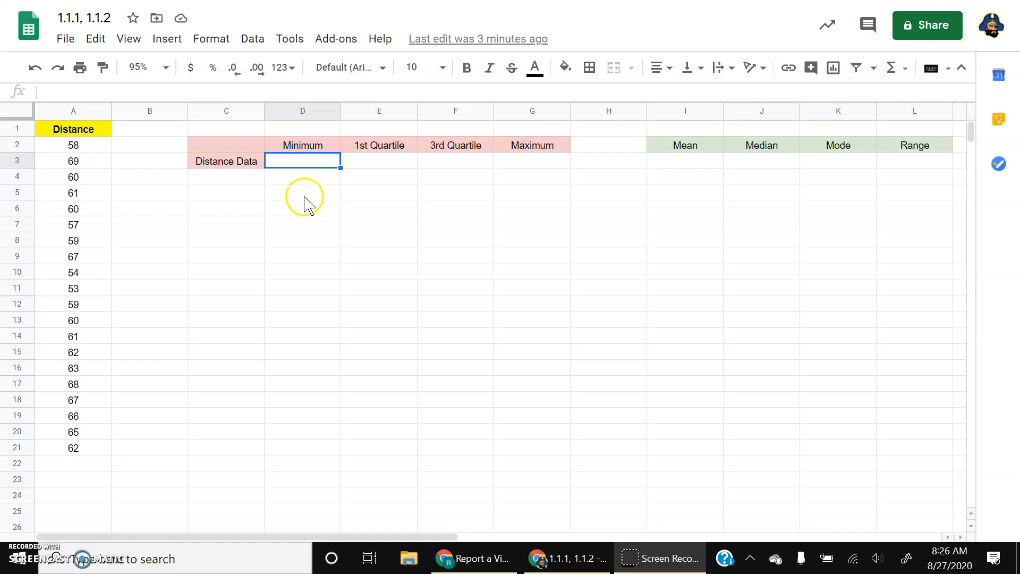
Step: Calculate the minimum of the distance values A2:A21 in cell D3 with the MIN function
left_click(291, 160)
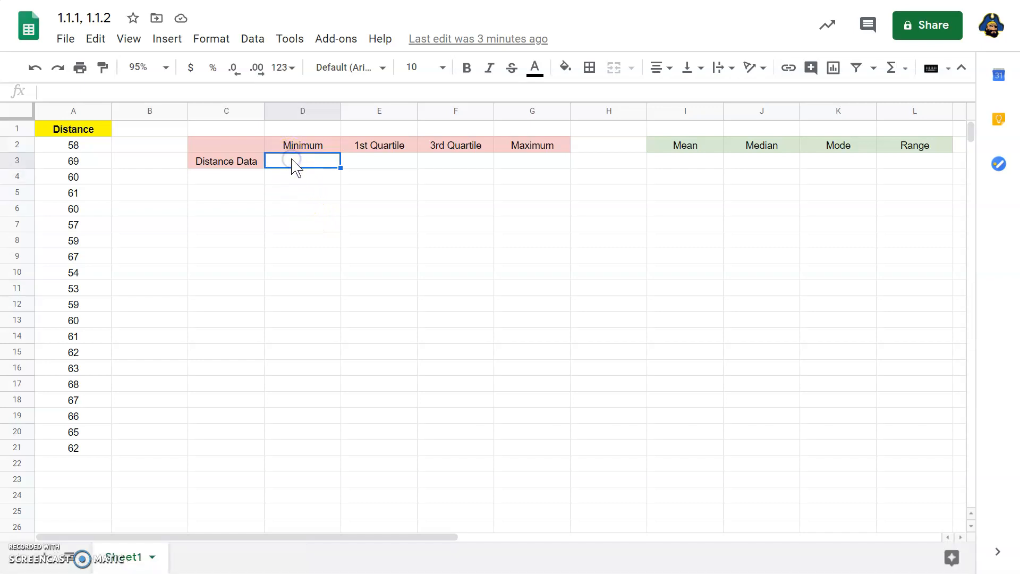
left_click(897, 74)
left_click(896, 72)
left_click(161, 44)
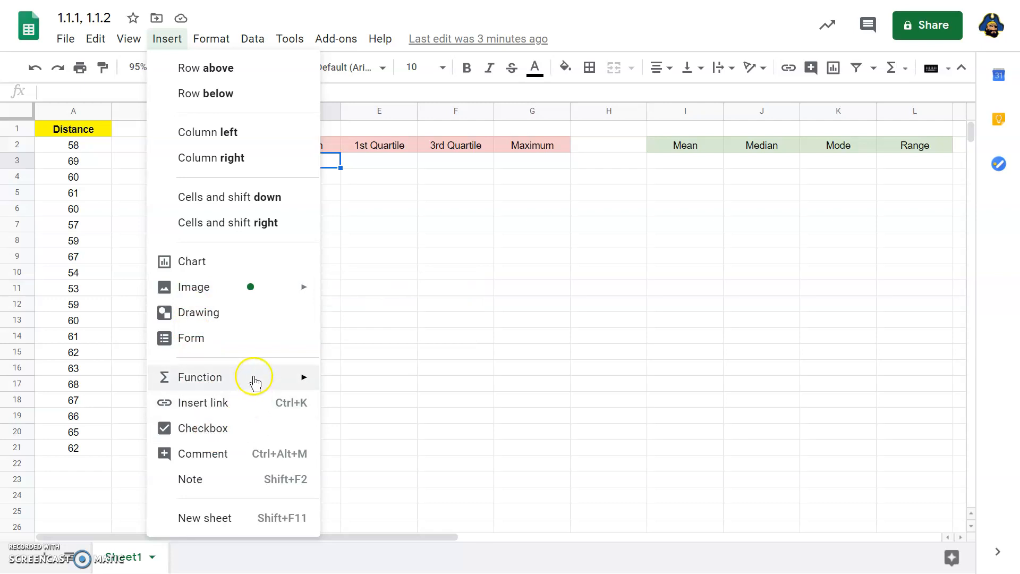
mouse_move(255, 381)
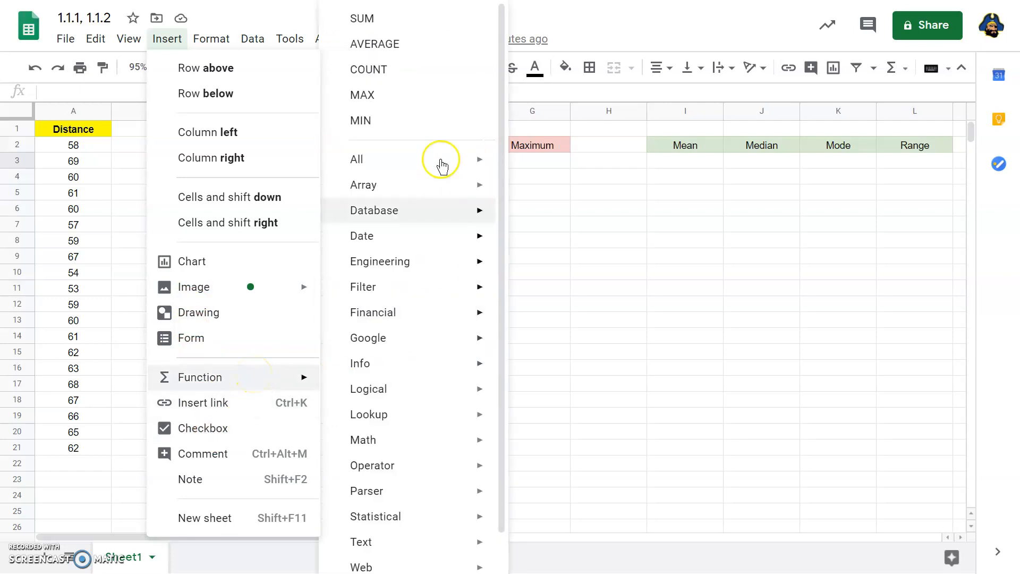
left_click(445, 127)
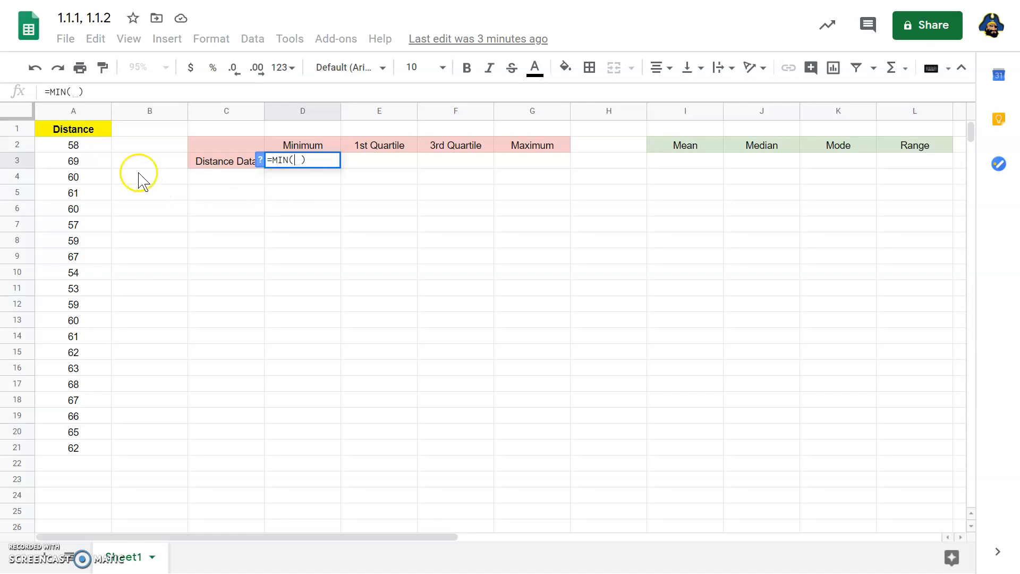
left_click(86, 147)
left_click_drag(86, 147, 76, 447)
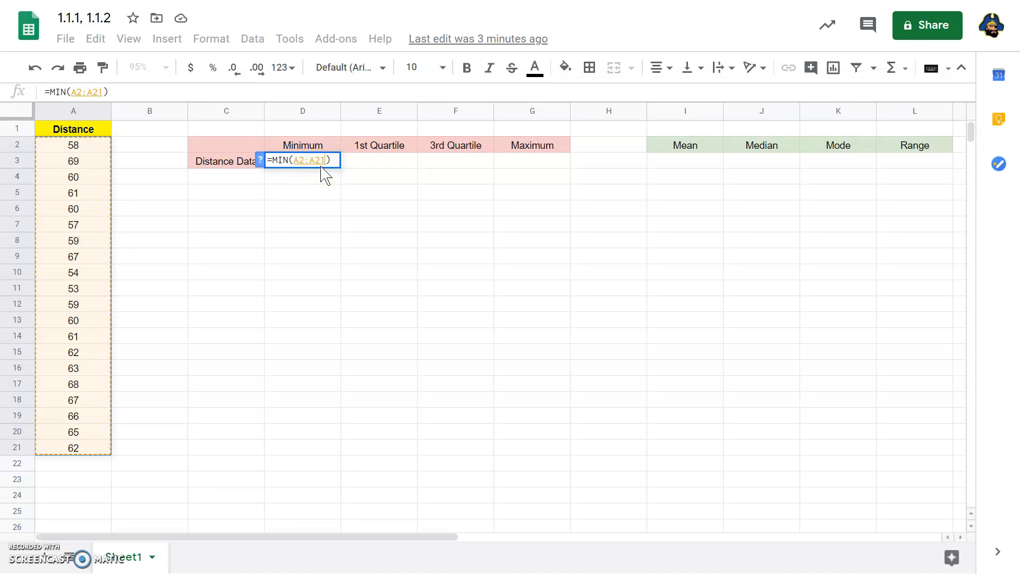
key("Return")
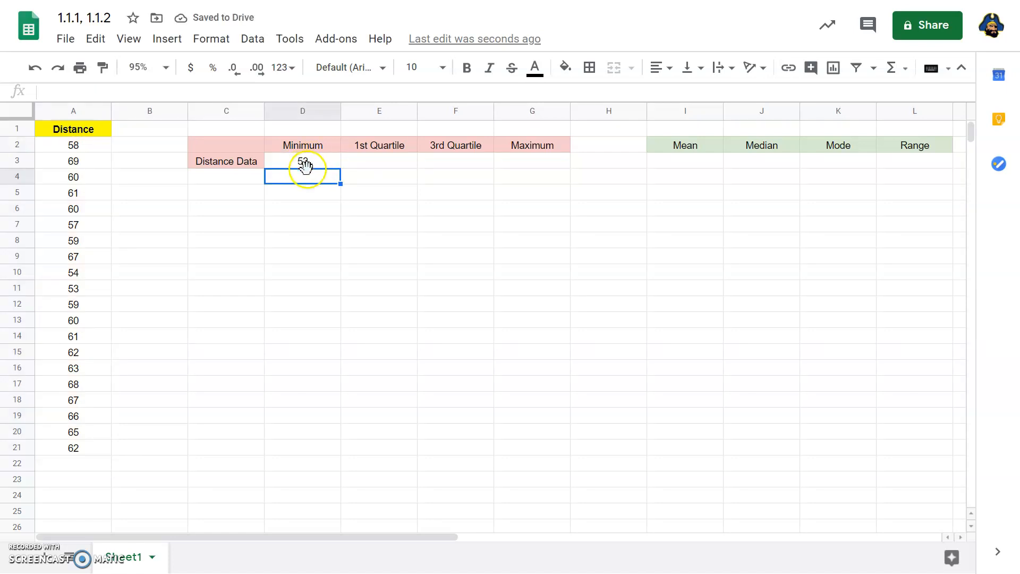
Step: Calculate the maximum of the distance values A2:A21 in cell G3 with the MAX function
left_click(524, 161)
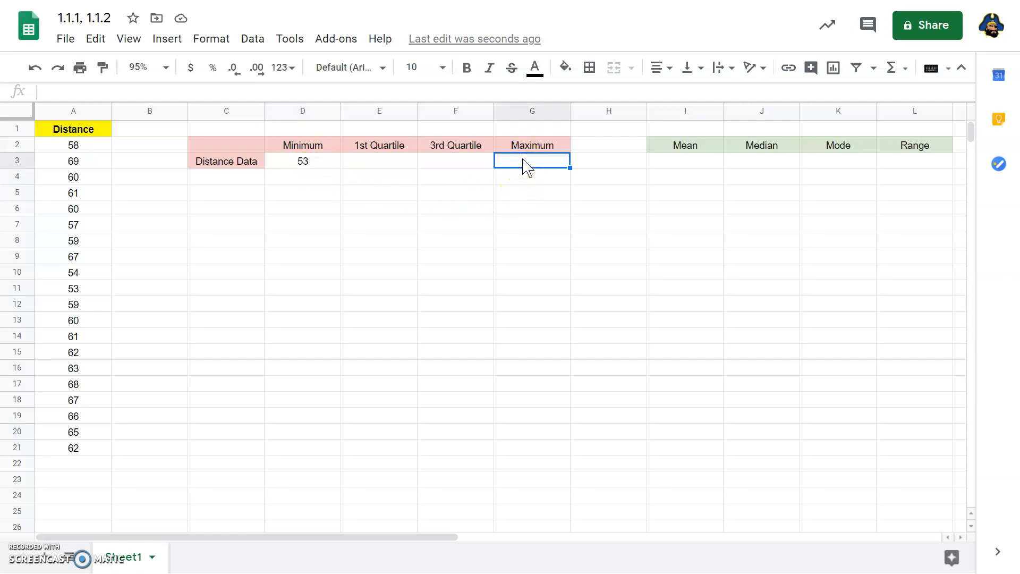
left_click(897, 69)
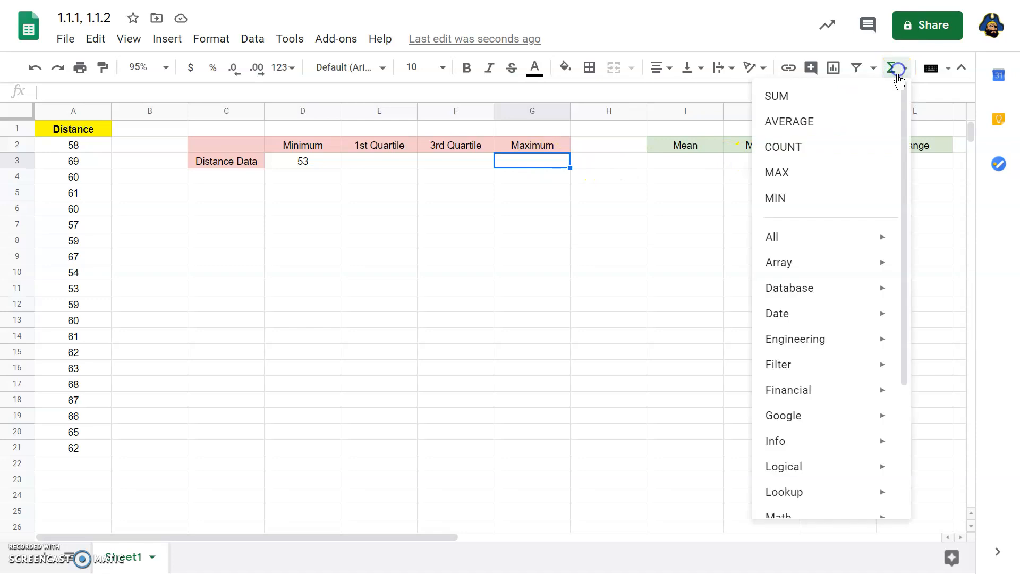
left_click(843, 174)
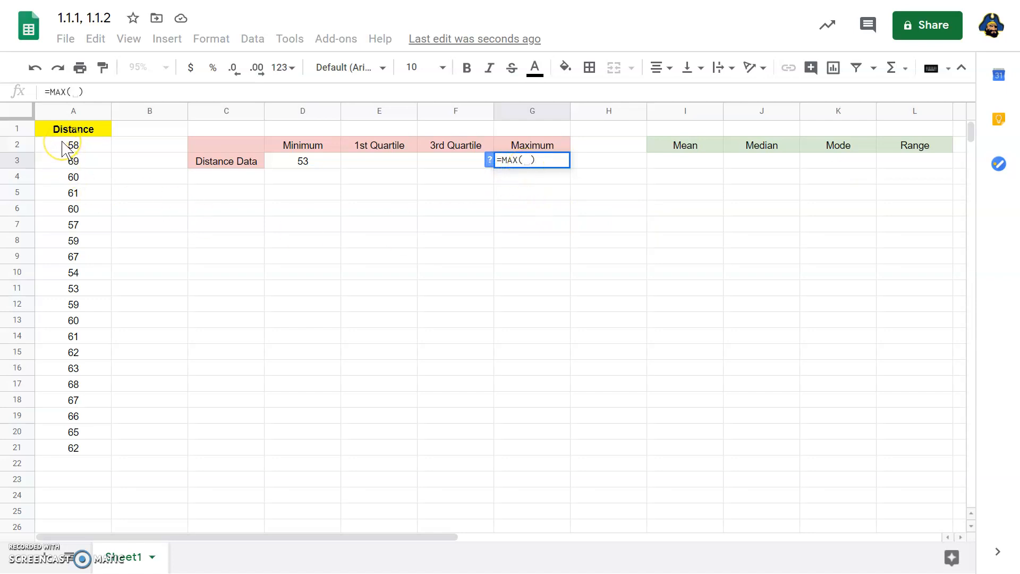
left_click_drag(67, 145, 75, 453)
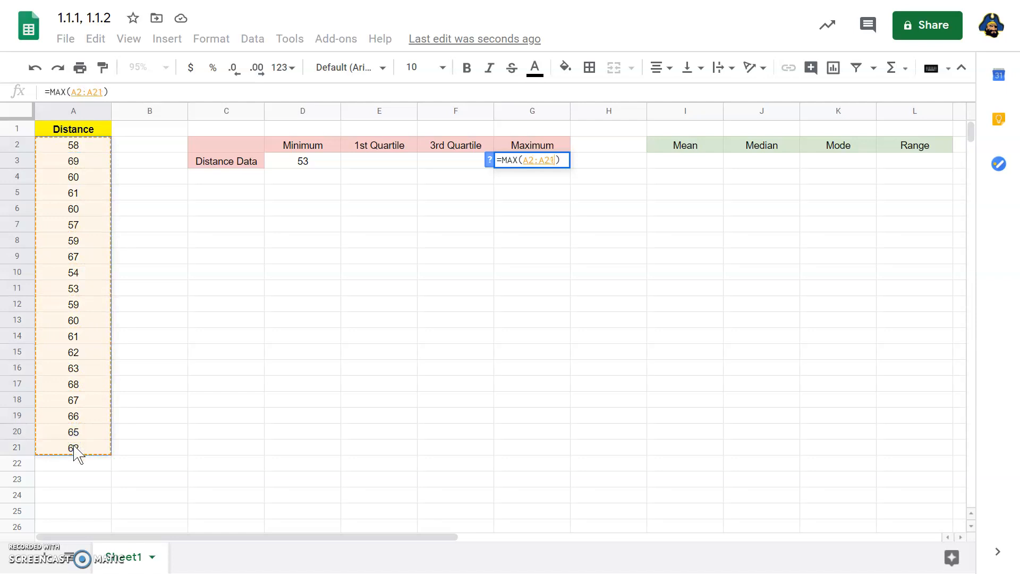
key("Return")
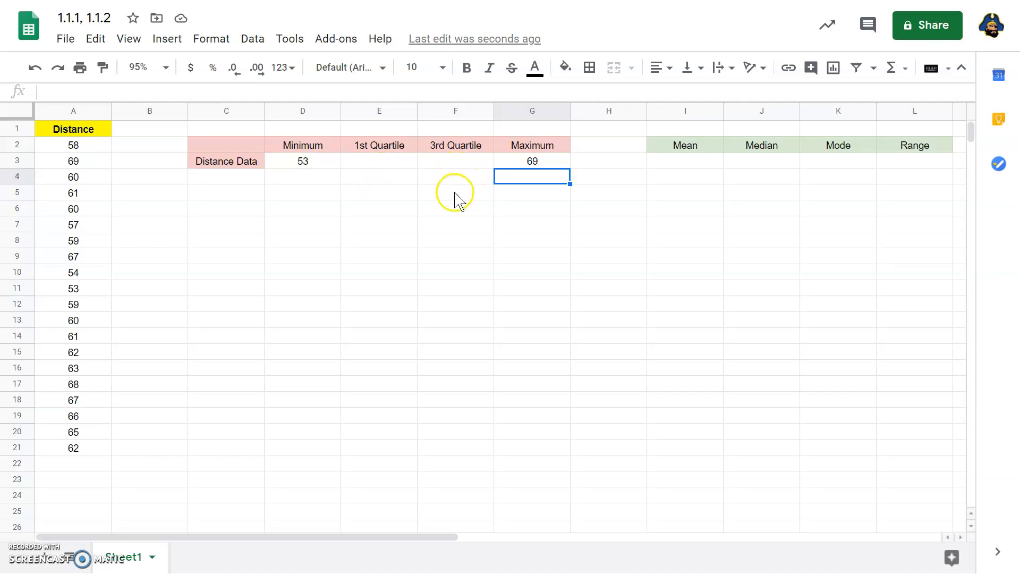
Step: Calculate the 1st quartile in cell E3 with the formula =QUARTILE(A2:A21,1)
left_click(375, 162)
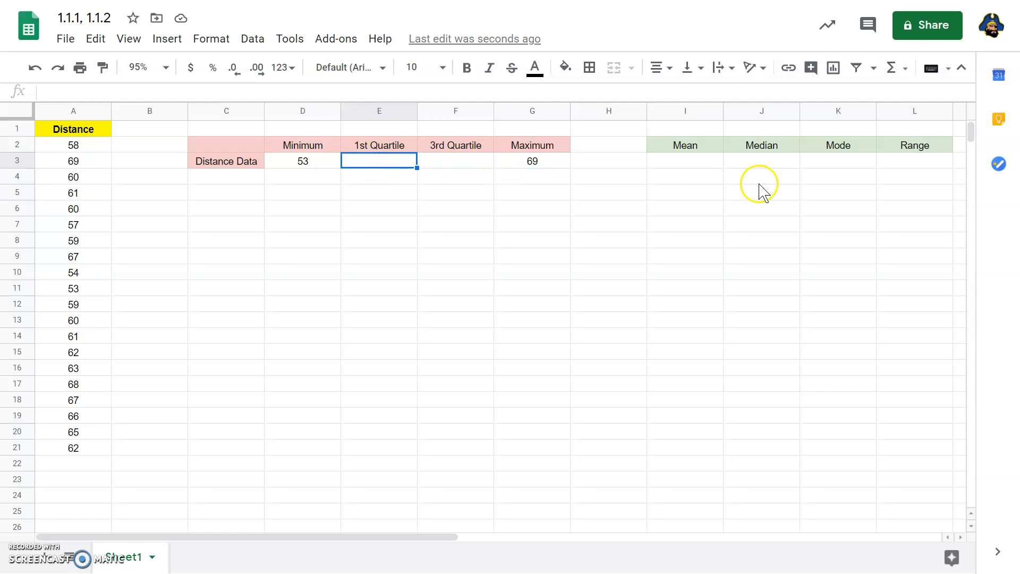
left_click(892, 68)
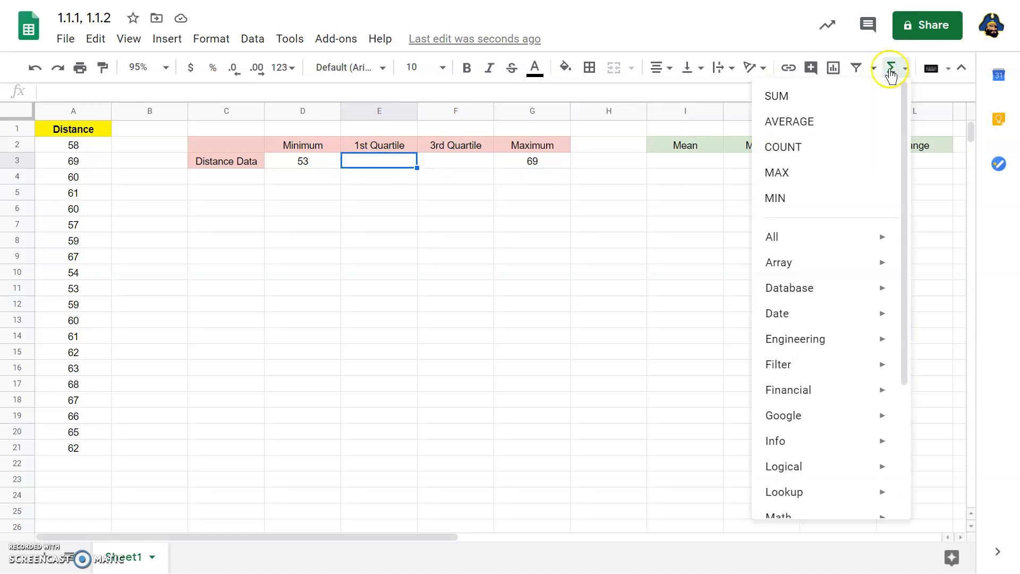
mouse_move(852, 325)
scroll(855, 327, "down", 3)
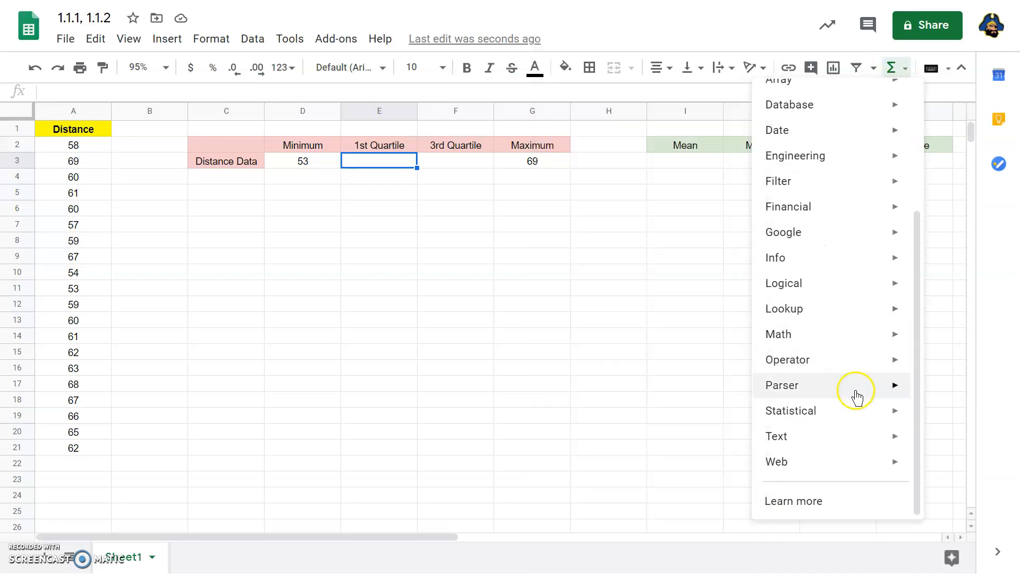
mouse_move(856, 413)
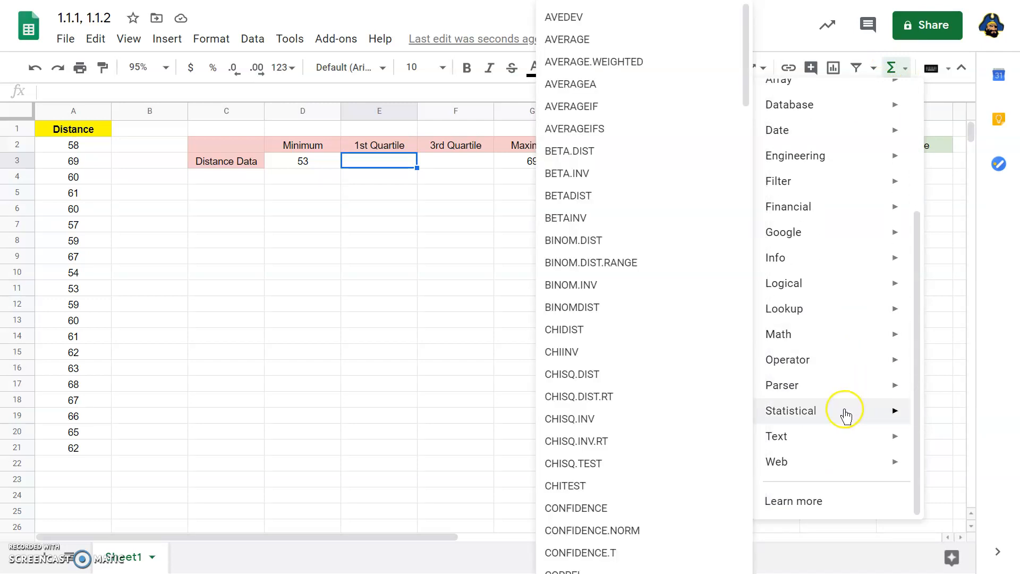
scroll(686, 395, "down", 8)
scroll(688, 396, "down", 20)
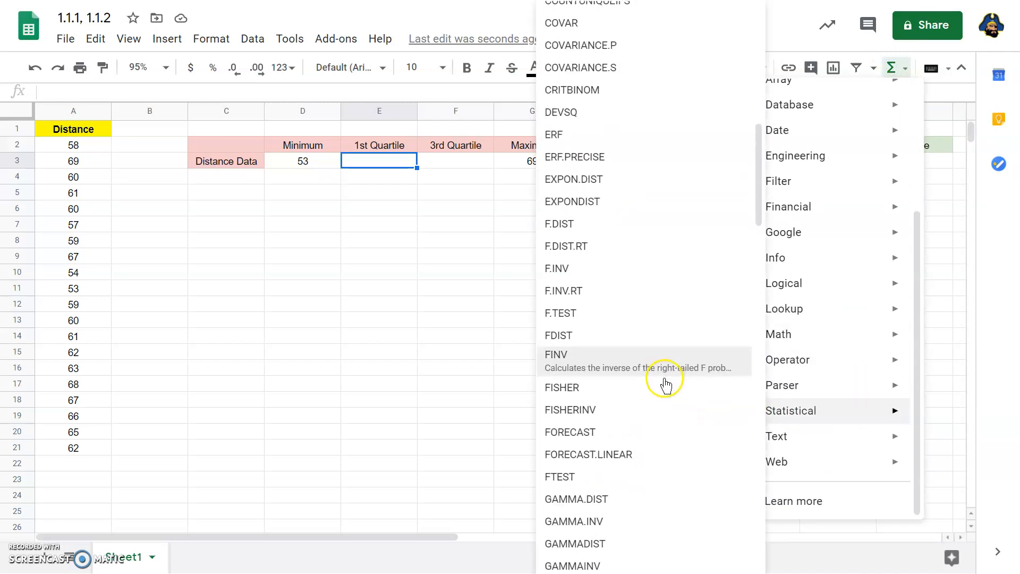
scroll(664, 382, "down", 9)
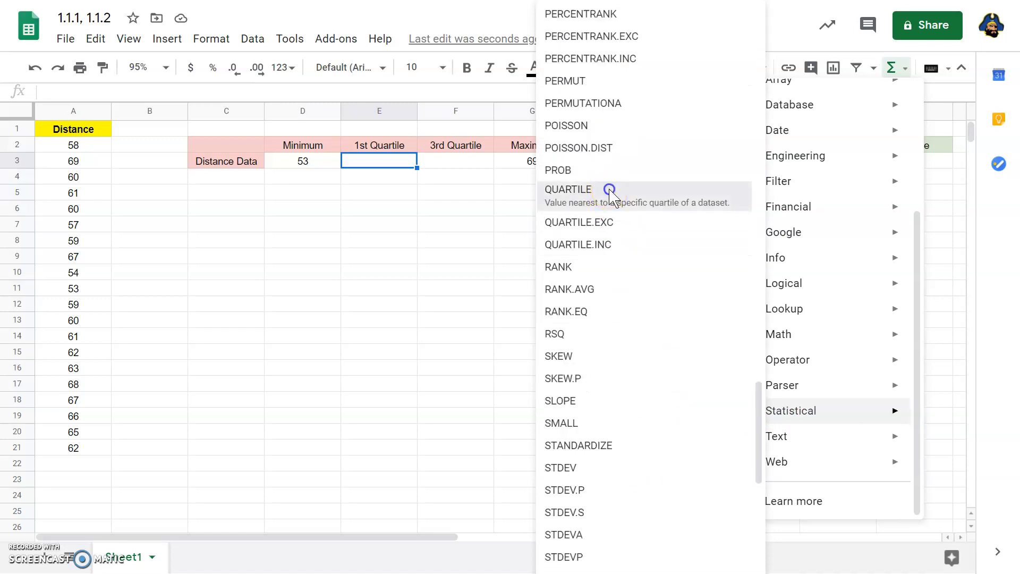
left_click(609, 193)
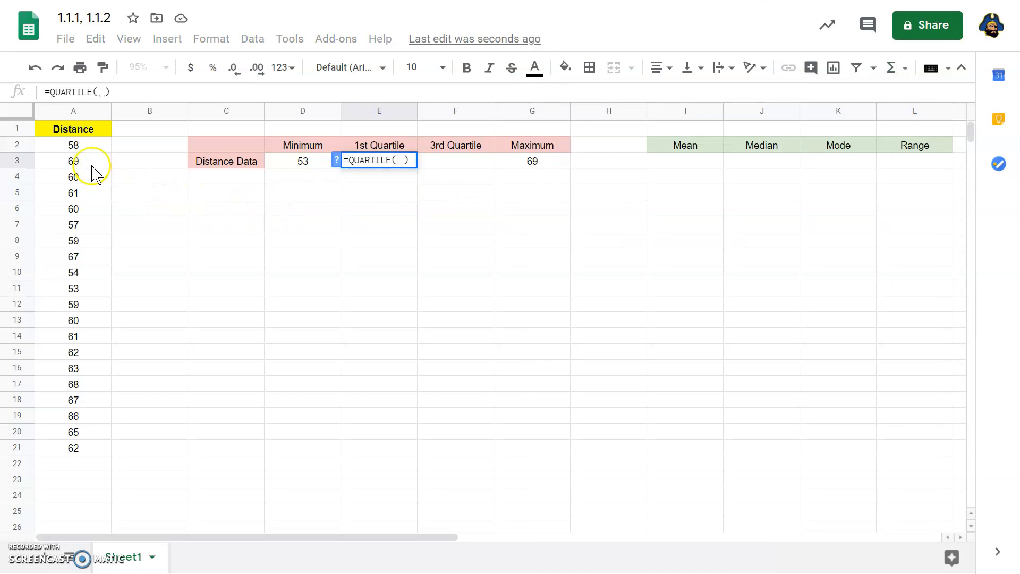
left_click_drag(73, 148, 75, 453)
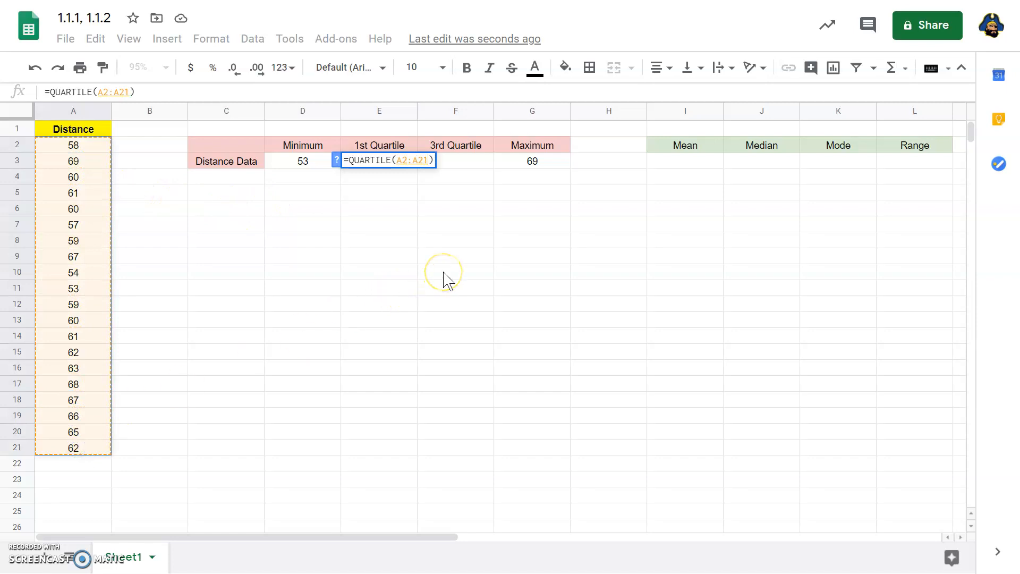
type(",1")
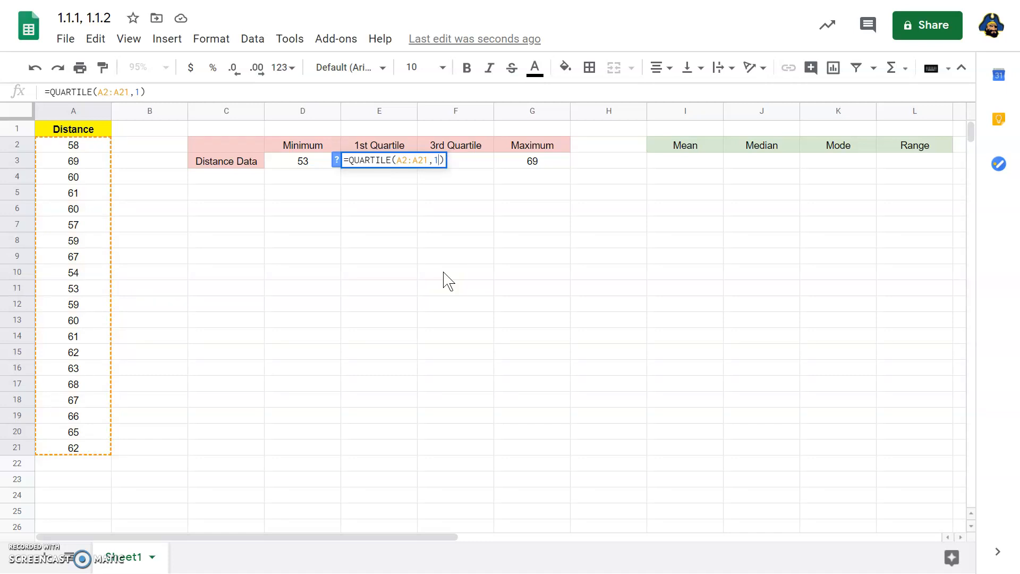
key("Return")
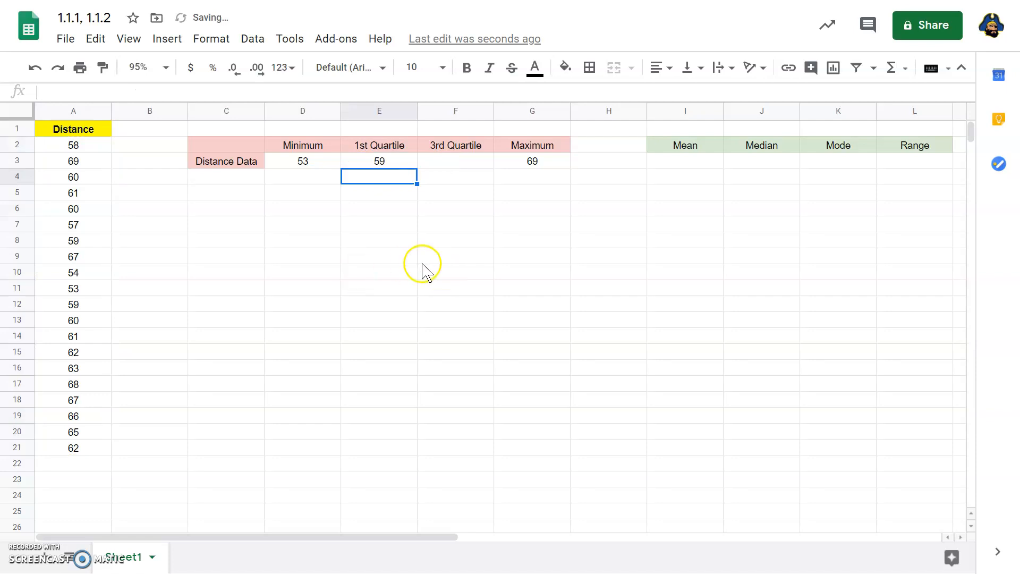
Step: Calculate the 3rd quartile in cell F3 with the QUARTILE function, using range A2:A21 and quartile number 3
left_click(449, 162)
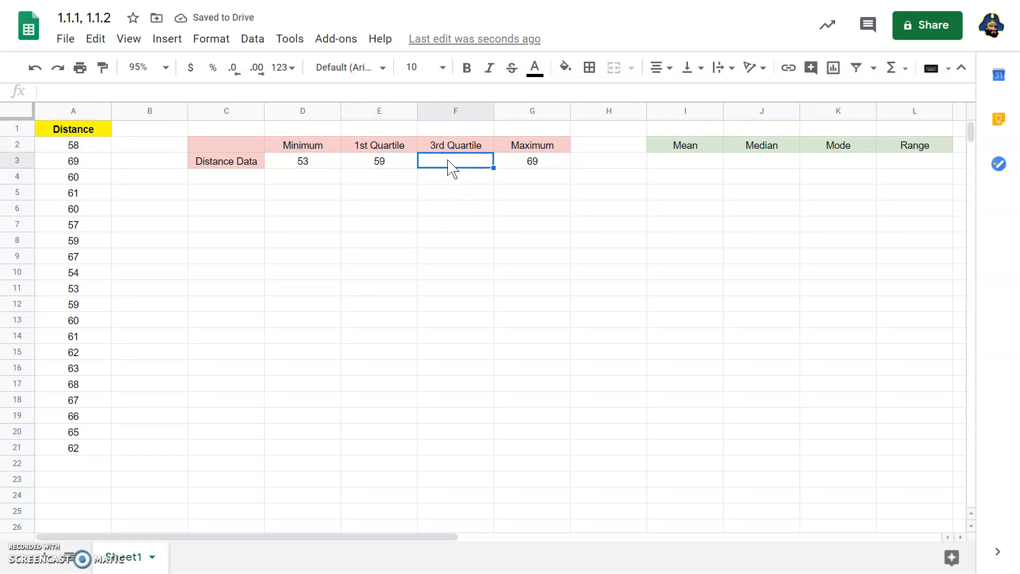
left_click(894, 68)
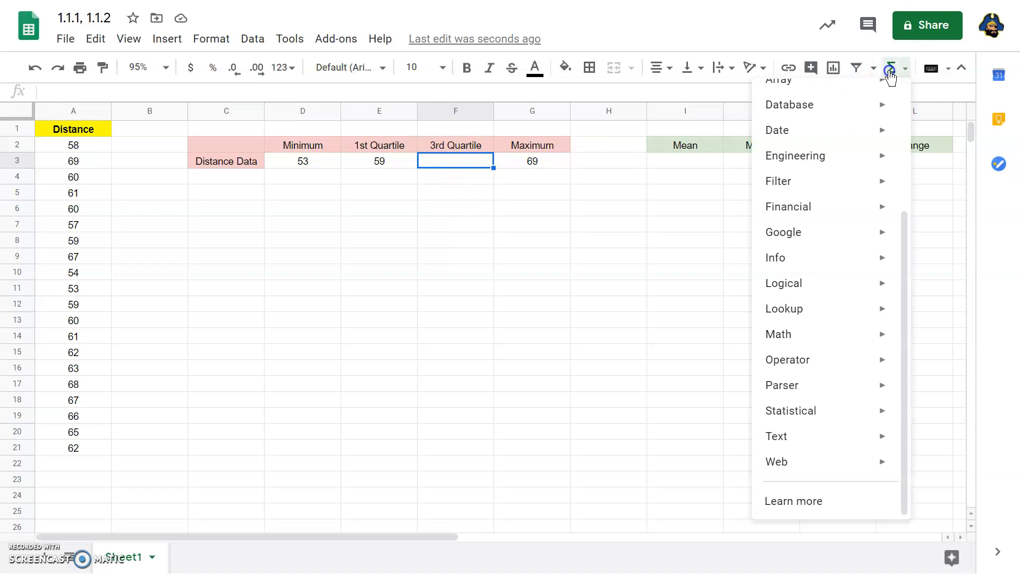
mouse_move(806, 422)
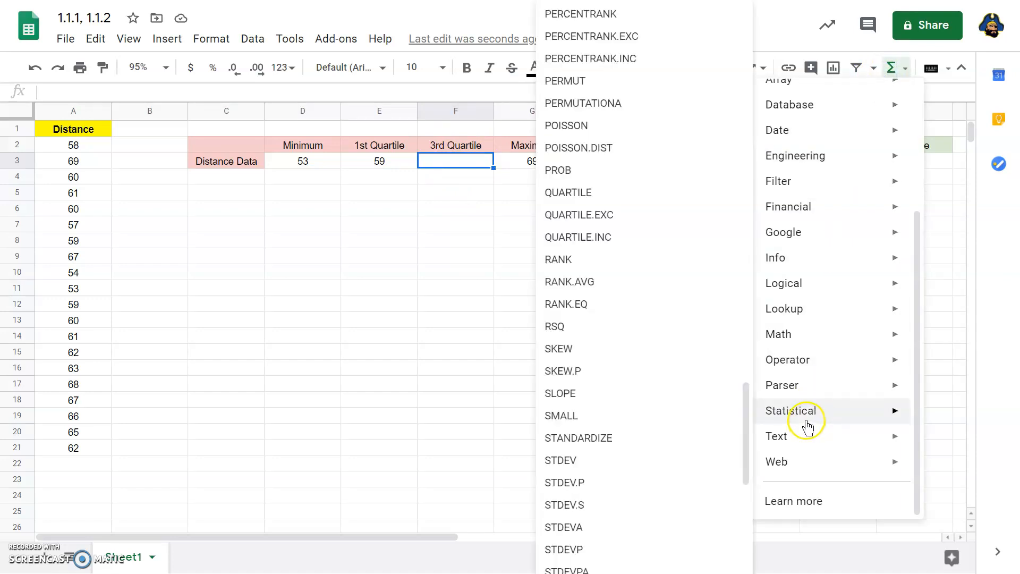
scroll(677, 421, "down", 4)
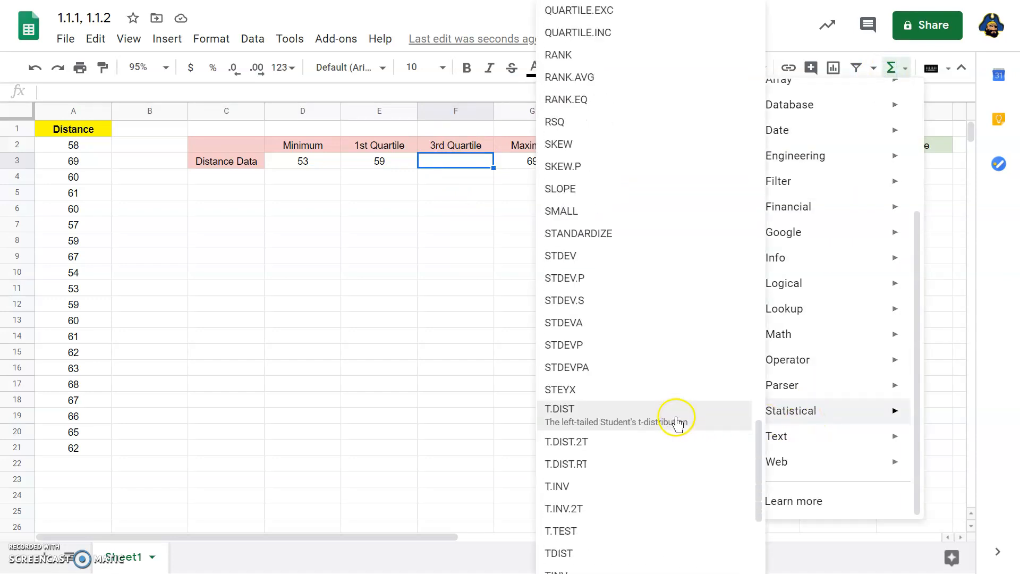
scroll(677, 421, "up", 3)
left_click(642, 142)
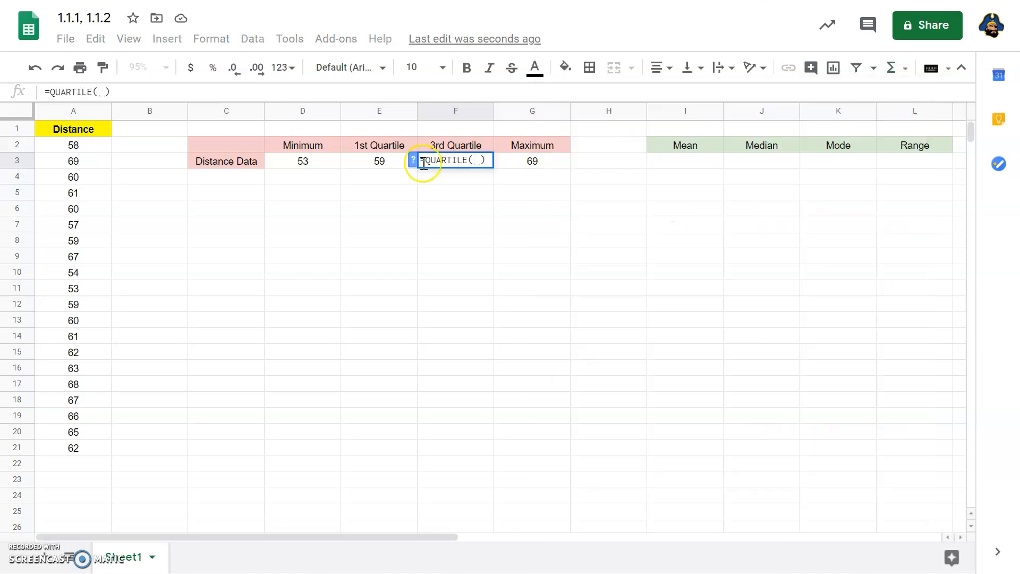
left_click_drag(80, 145, 73, 240)
left_click_drag(69, 290, 75, 448)
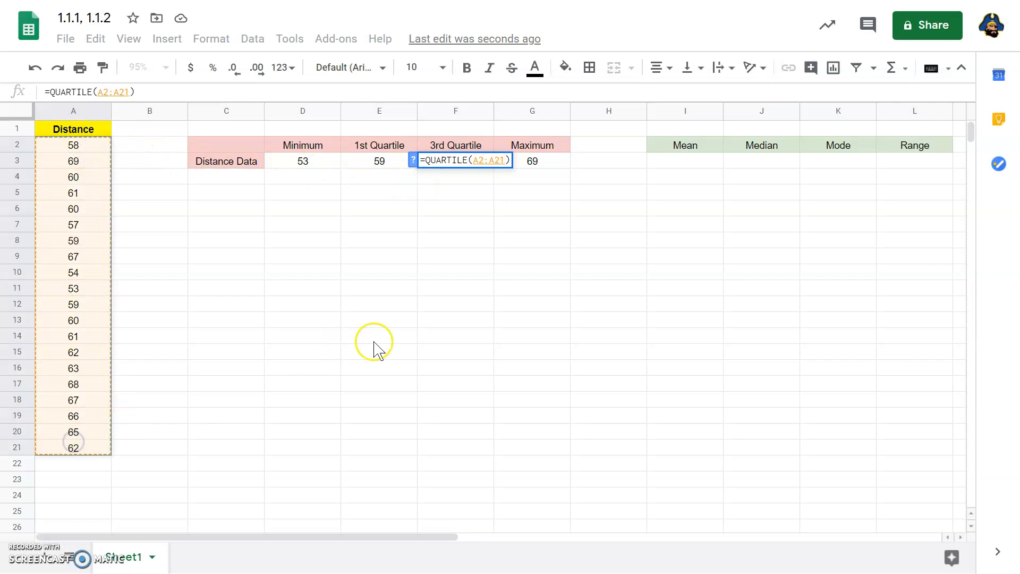
type(", ")
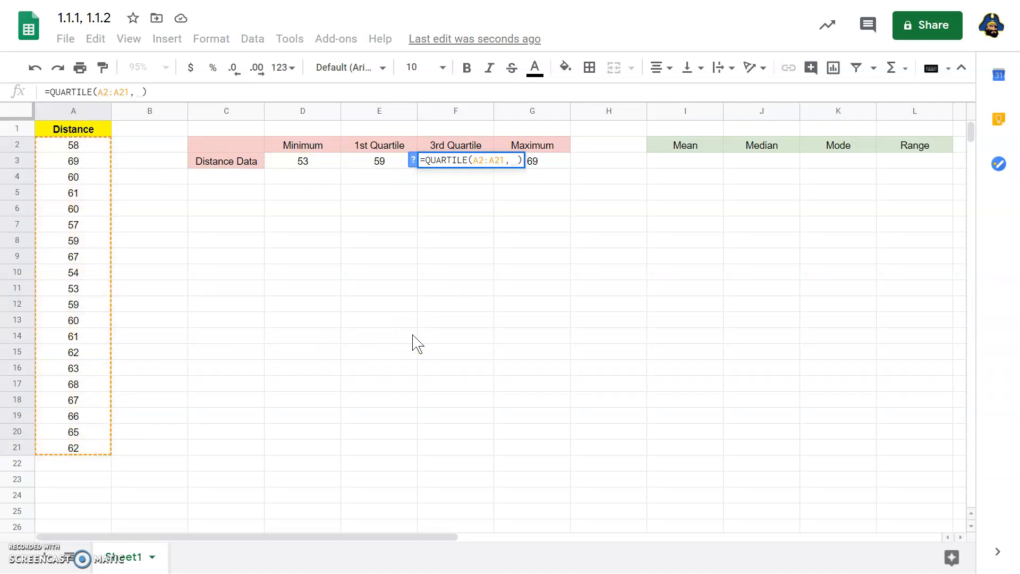
type("3")
key("Return")
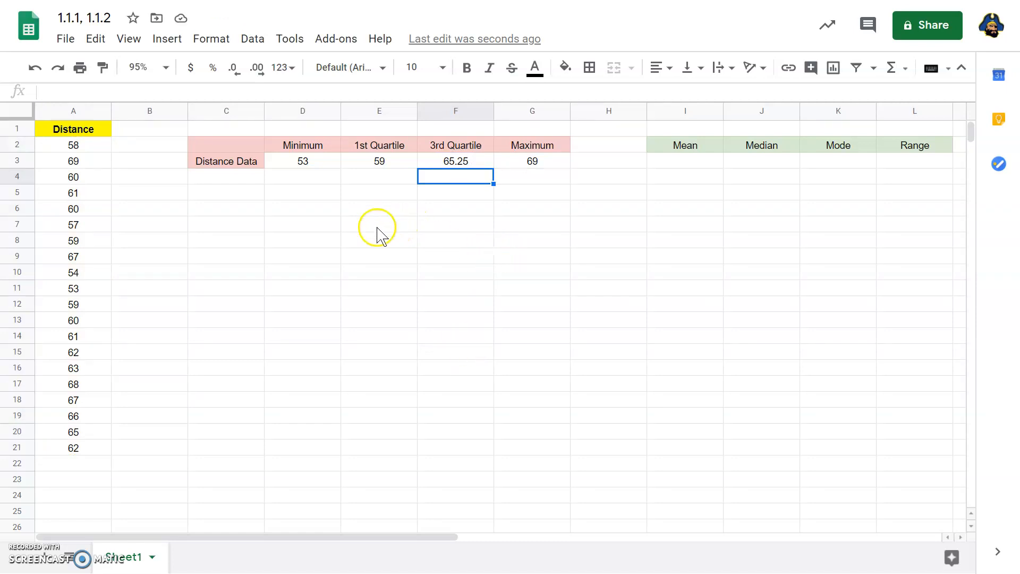
Step: Insert a chart from the Distance Data row C3:G3 and set its type to Candlestick chart
left_click(220, 168)
left_click_drag(220, 168, 529, 170)
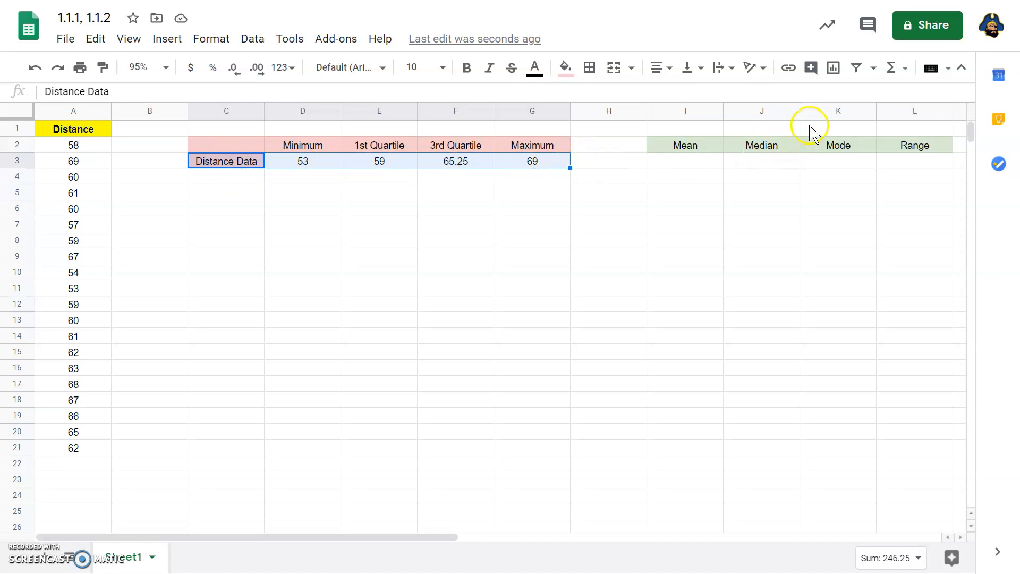
left_click(835, 69)
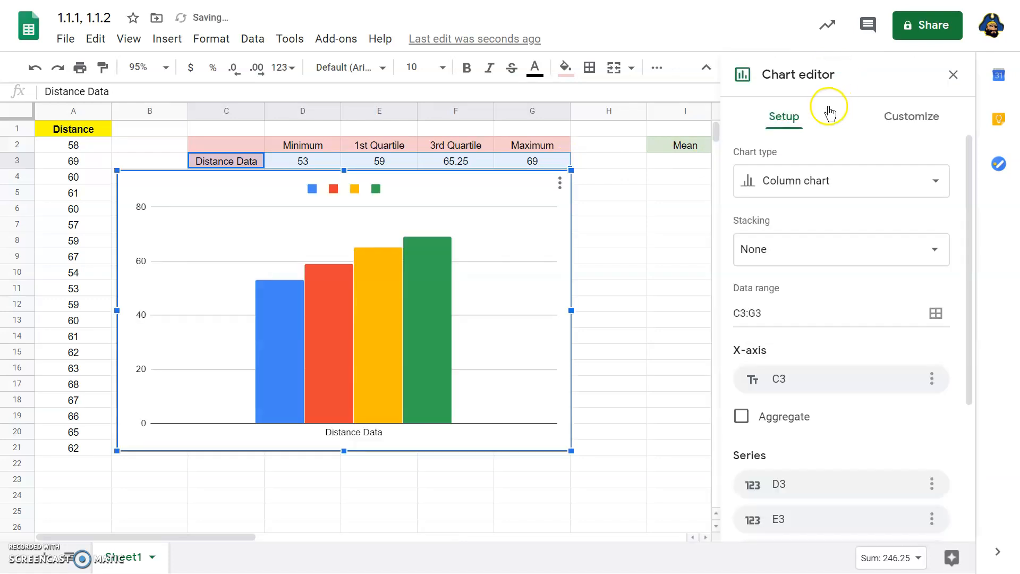
left_click(827, 181)
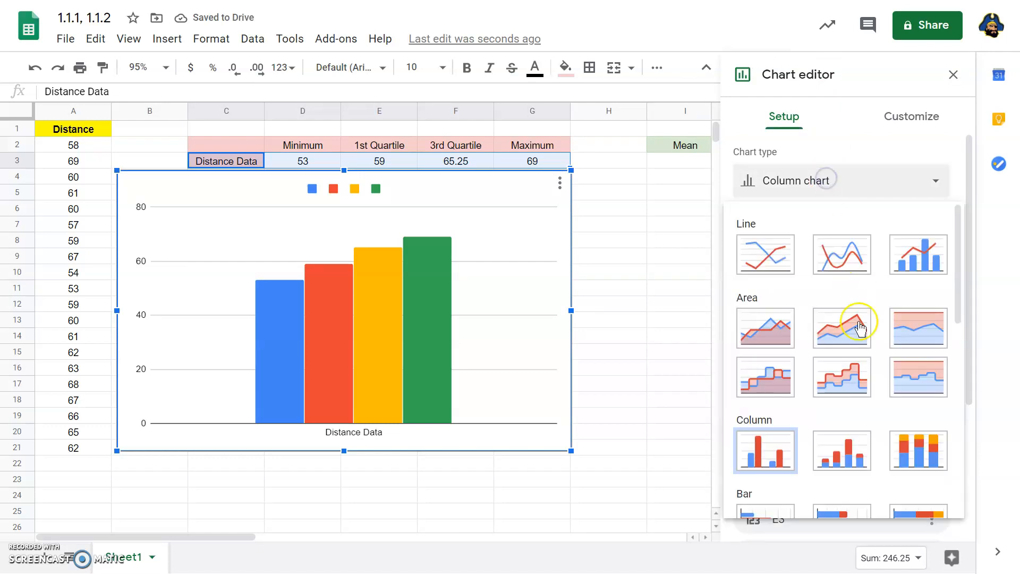
scroll(859, 372, "down", 7)
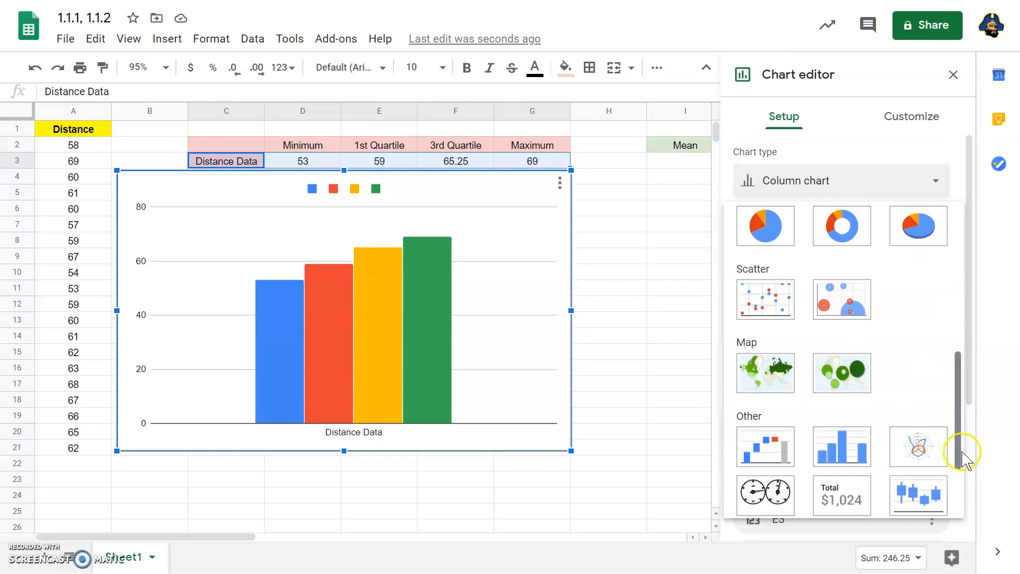
scroll(956, 483, "down", 3)
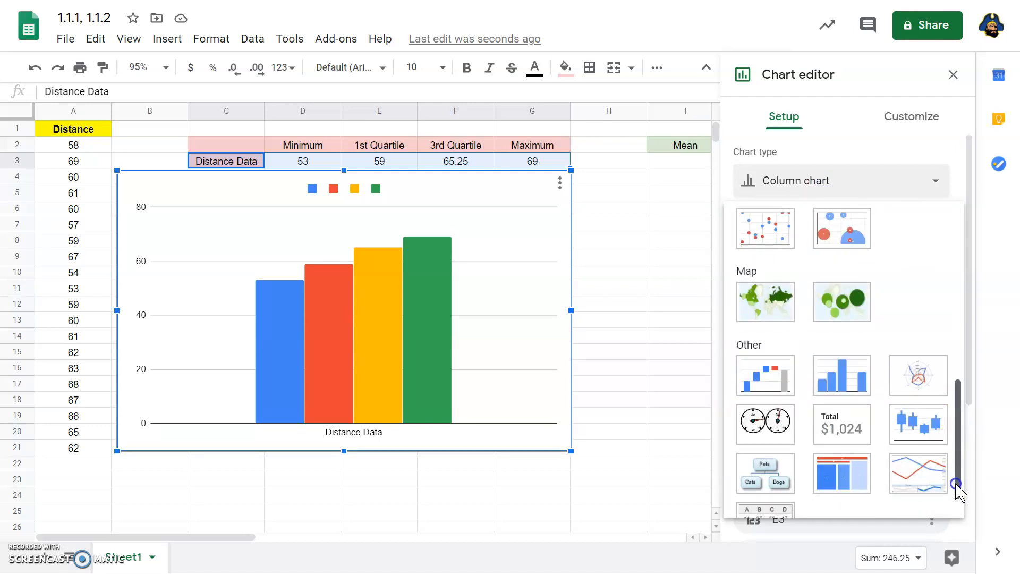
left_click(919, 406)
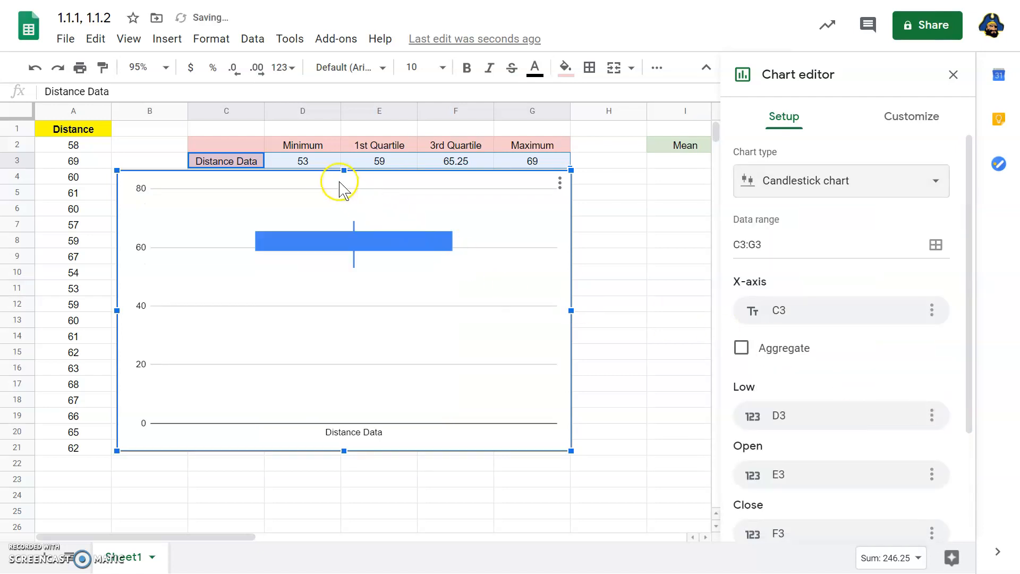
Step: Close the chart editor and move the candlestick chart down, clear of the Distance Data row, so it starts around row 6
left_click(652, 226)
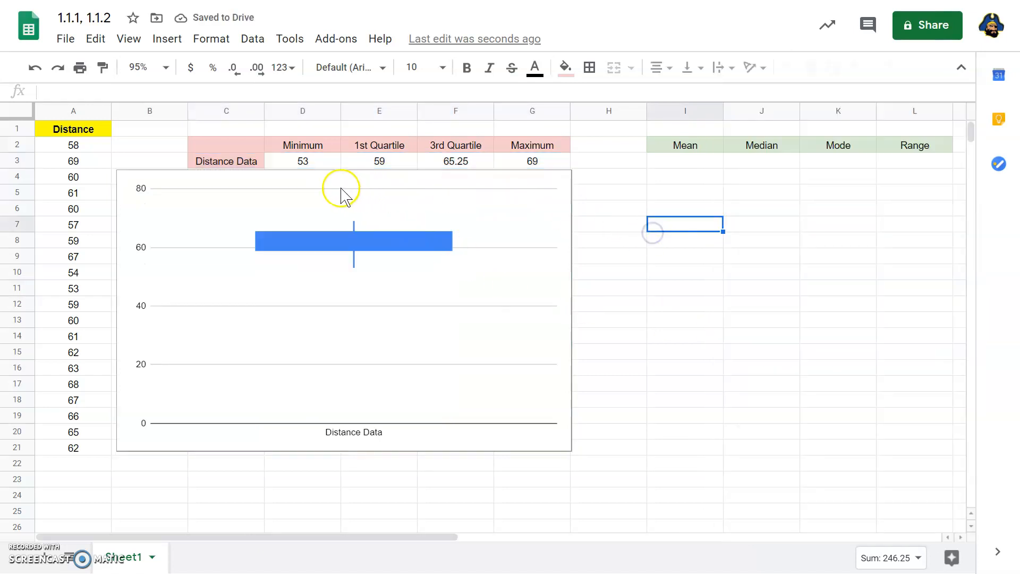
left_click_drag(332, 181, 349, 216)
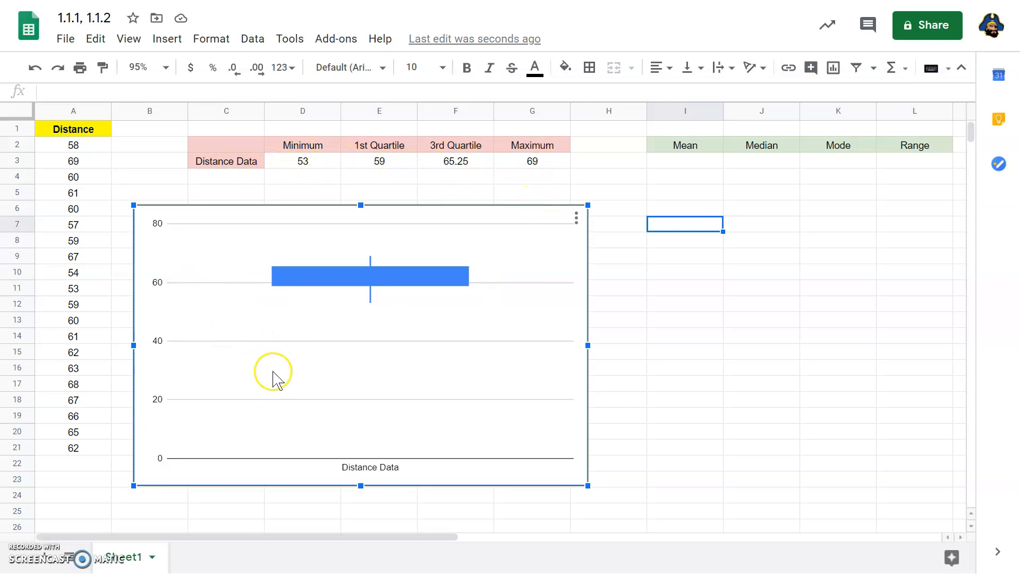
left_click(576, 219)
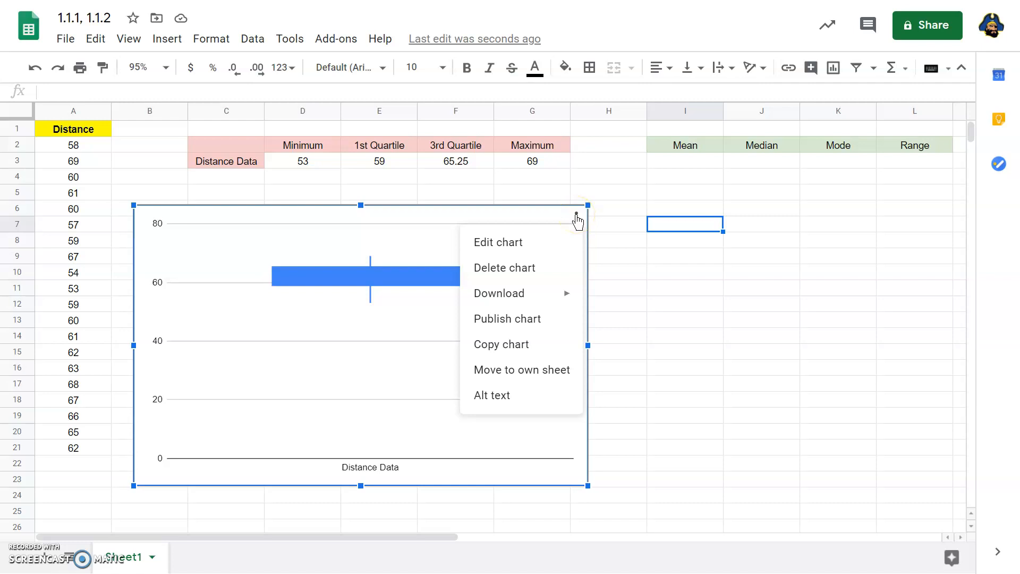
left_click(650, 258)
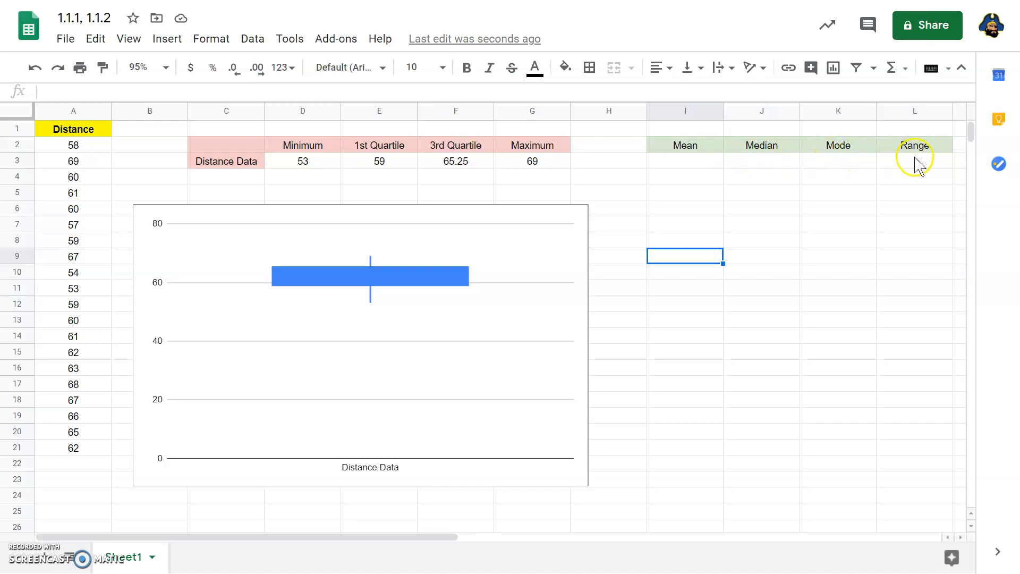
Step: Calculate the mean of the distance values A2:A21 in cell I3 with the AVERAGE function
left_click(682, 150)
left_click(683, 158)
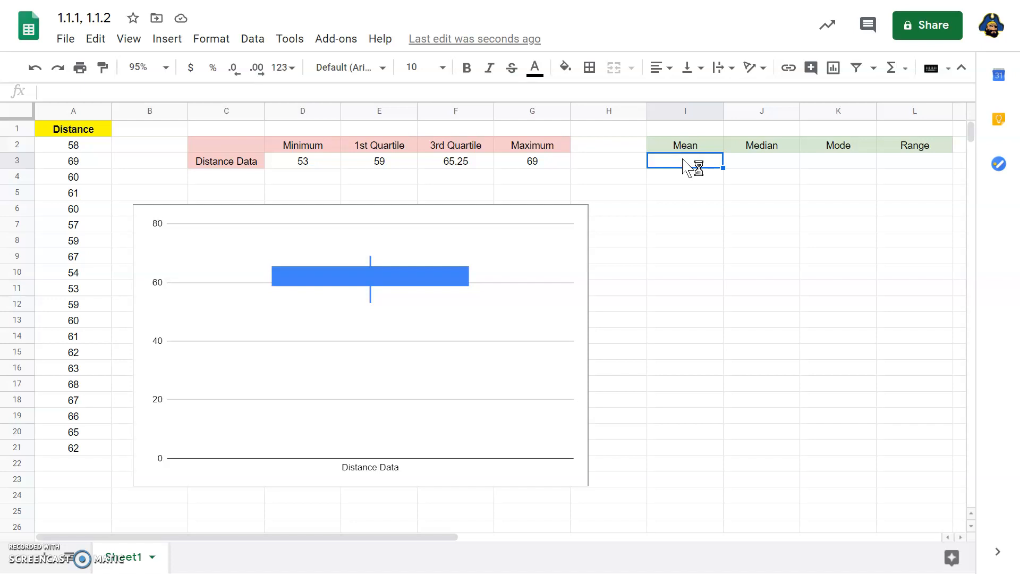
left_click(897, 68)
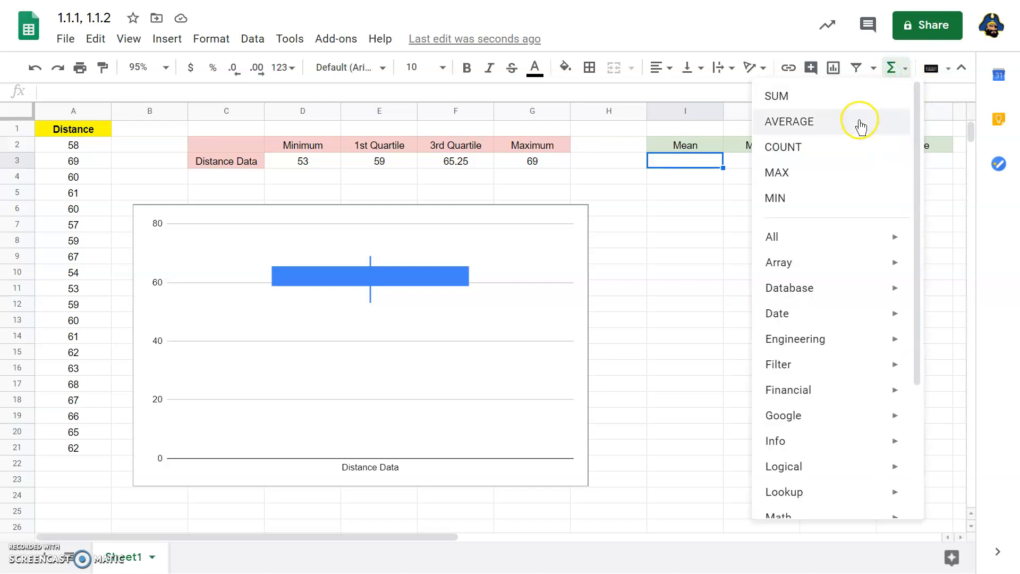
left_click(858, 120)
left_click_drag(71, 146, 76, 450)
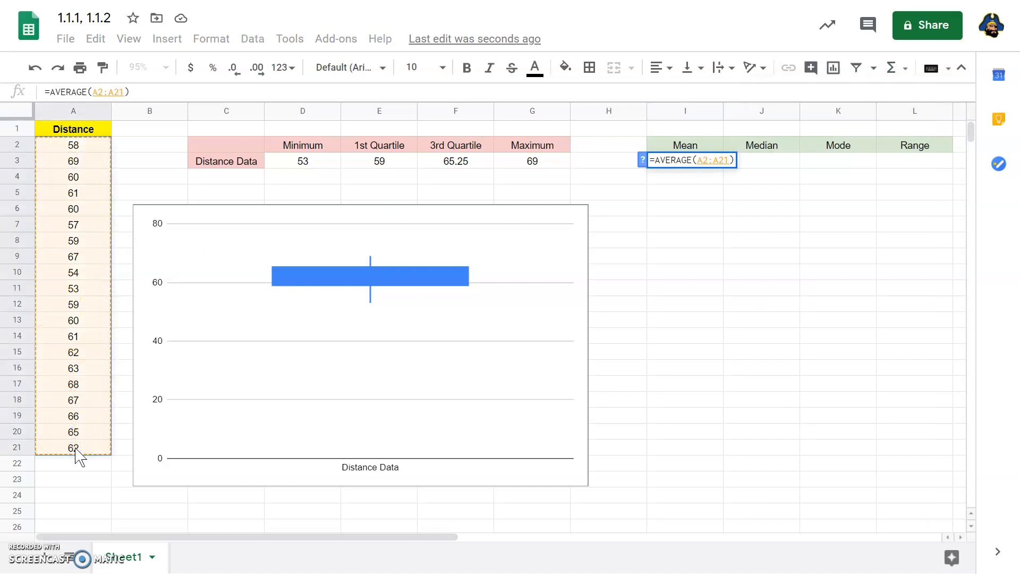
key("Return")
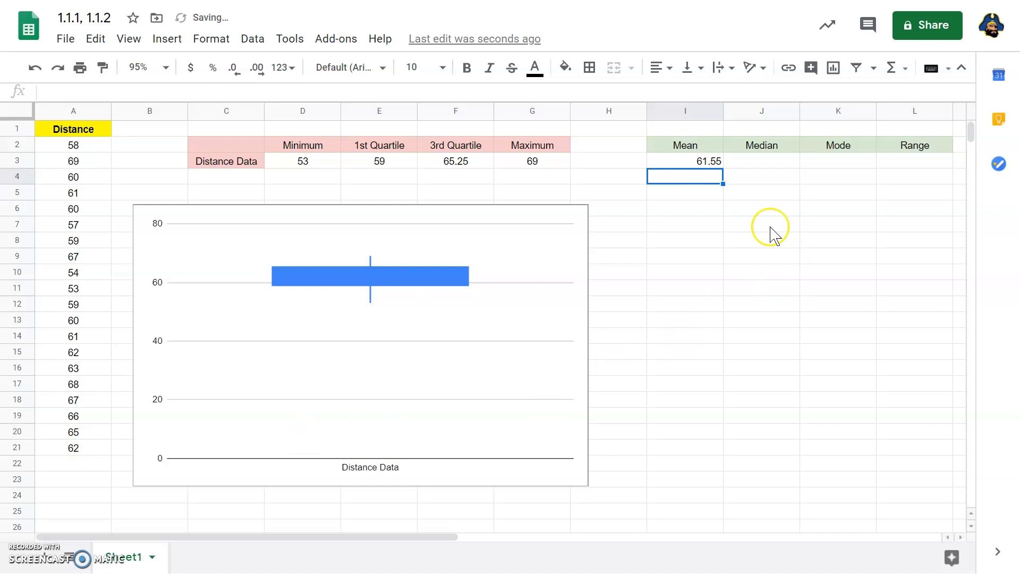
Step: Calculate the median of the distance values A2:A21 in cell J3 with the MEDIAN function
left_click(752, 160)
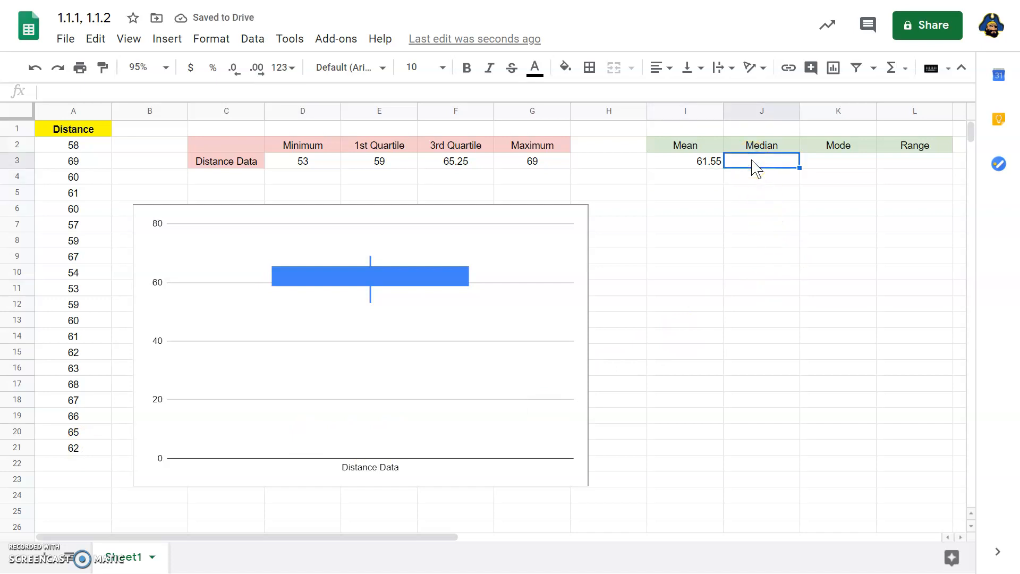
left_click(895, 69)
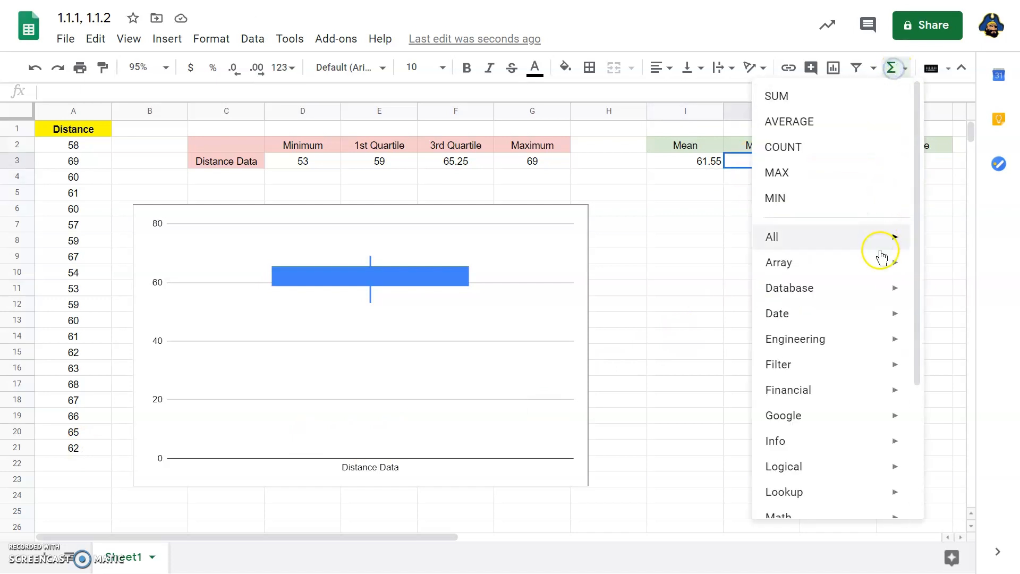
scroll(841, 458, "down", 3)
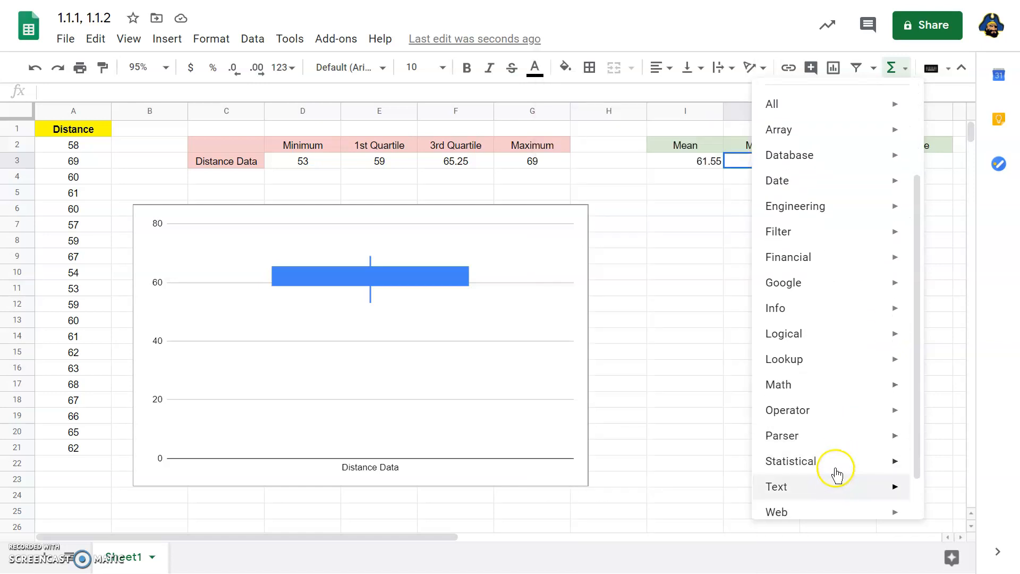
mouse_move(837, 472)
scroll(619, 433, "down", 10)
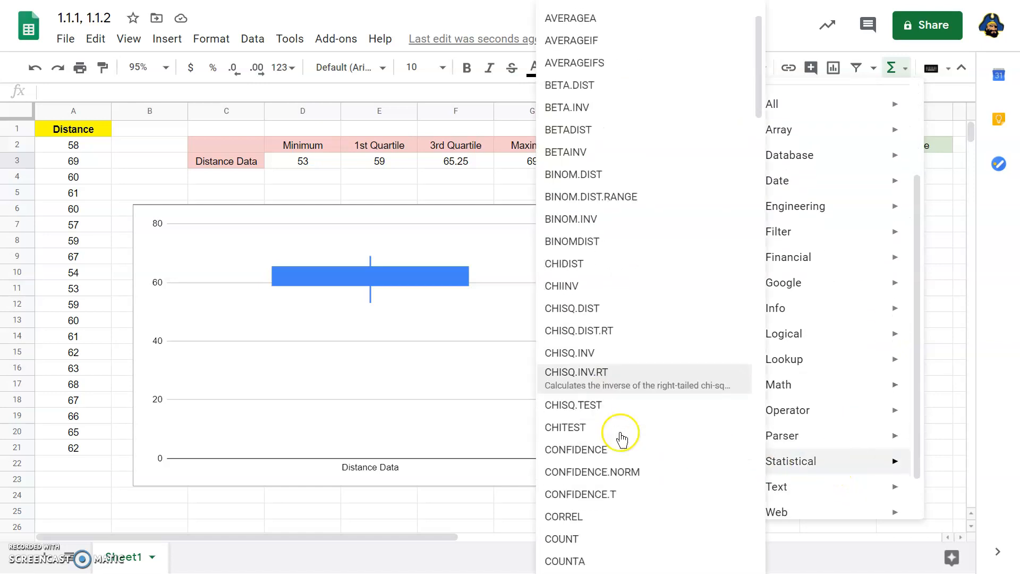
scroll(627, 436, "down", 12)
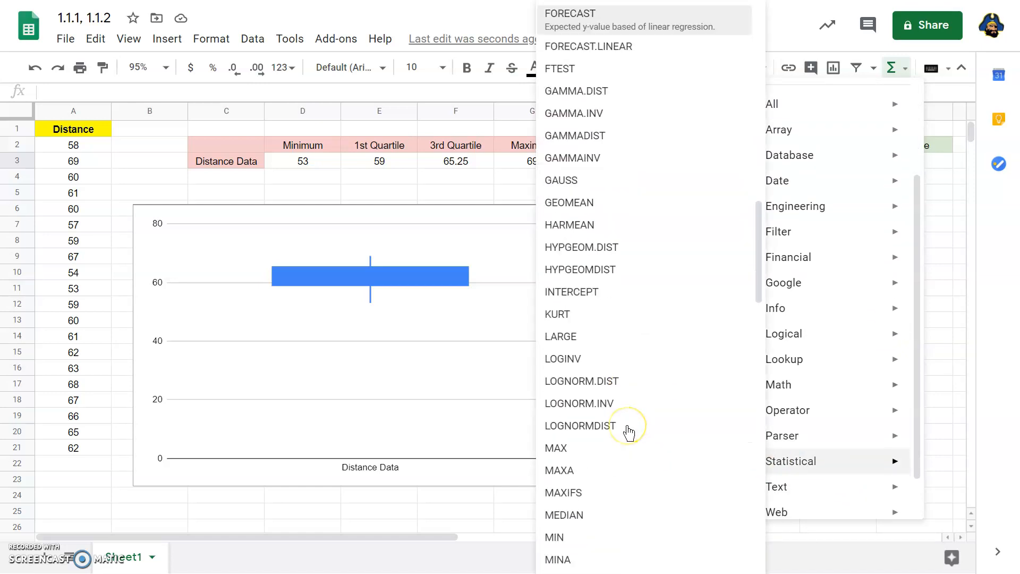
left_click(611, 314)
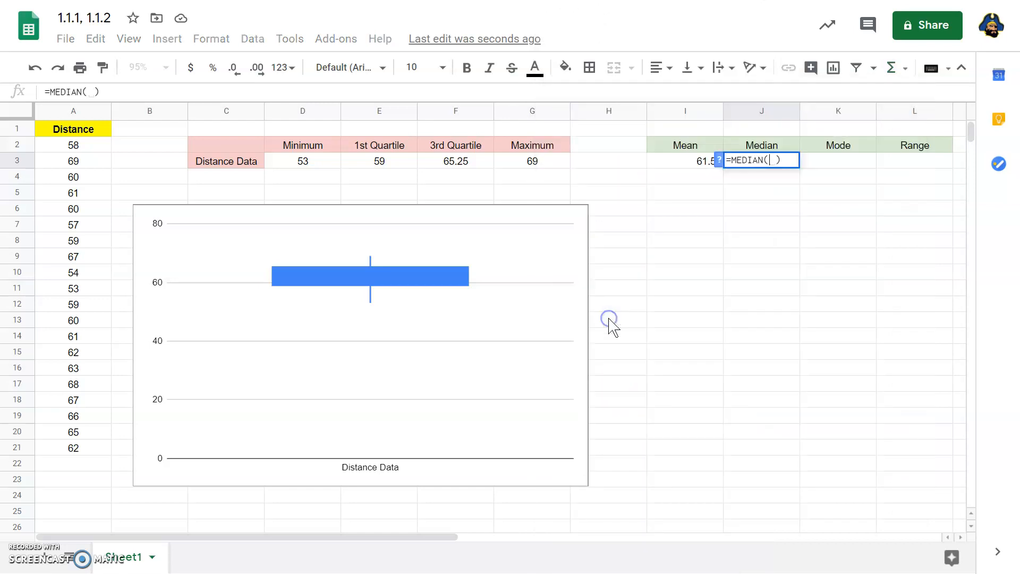
left_click_drag(79, 143, 91, 446)
key("Return")
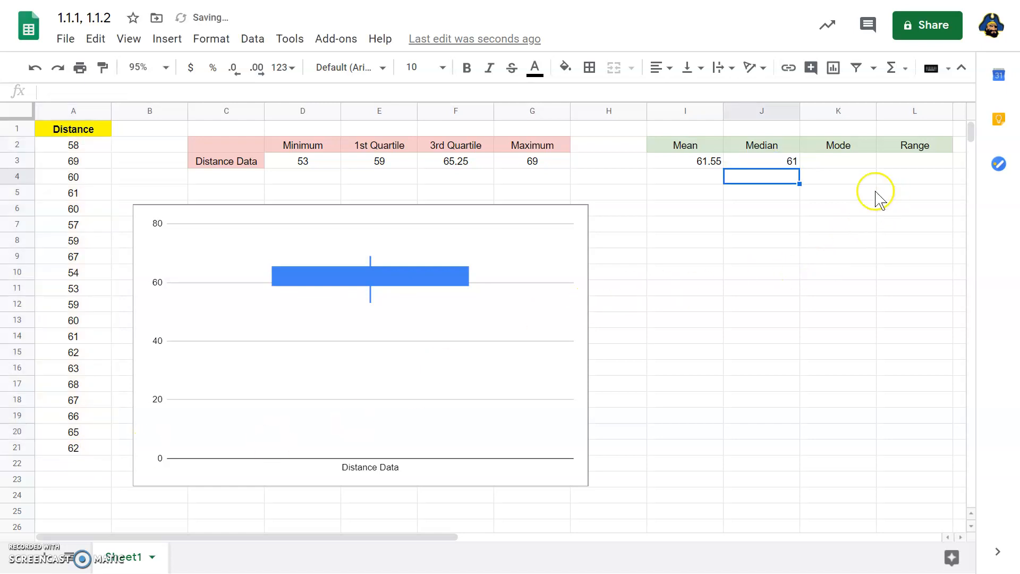
Step: Calculate the range in cell L3 as the maximum minus the minimum with the formula =G3-D3
left_click(917, 164)
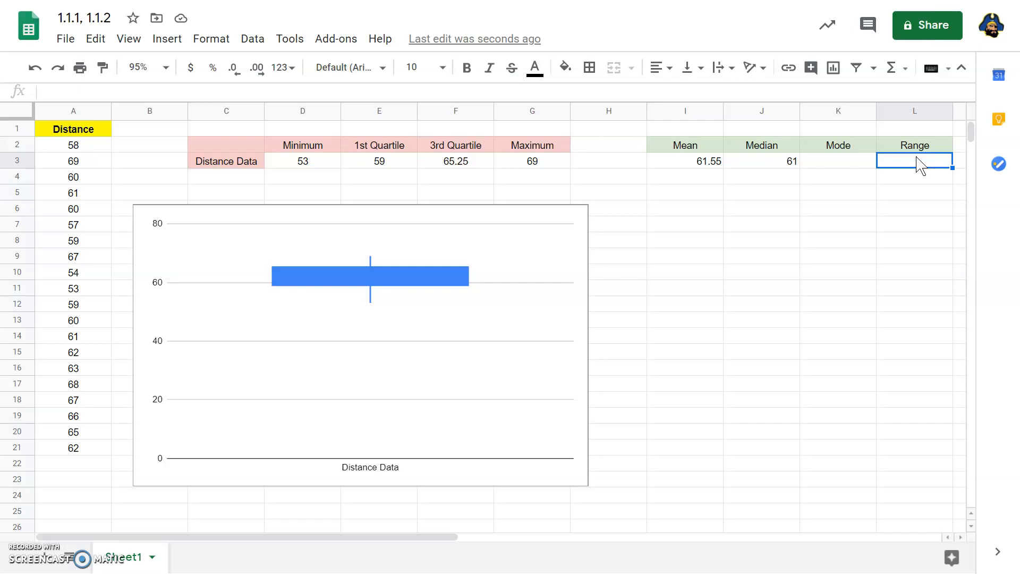
type("=")
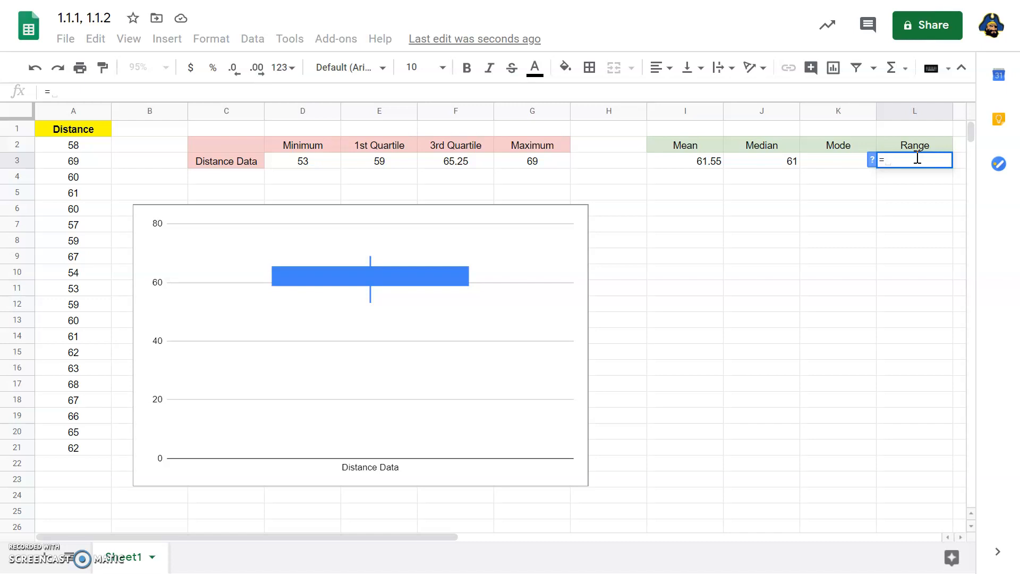
left_click(532, 161)
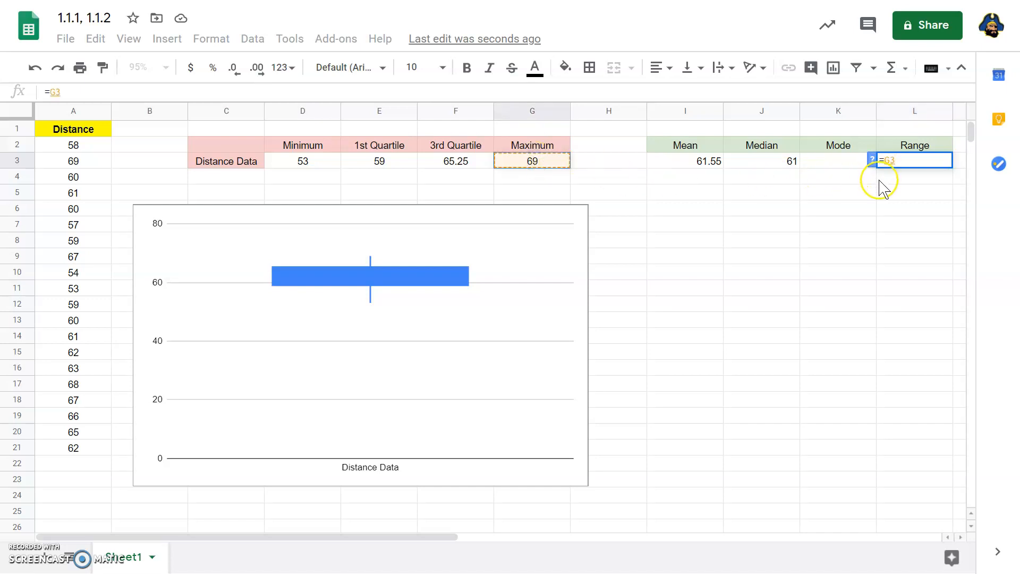
type("-")
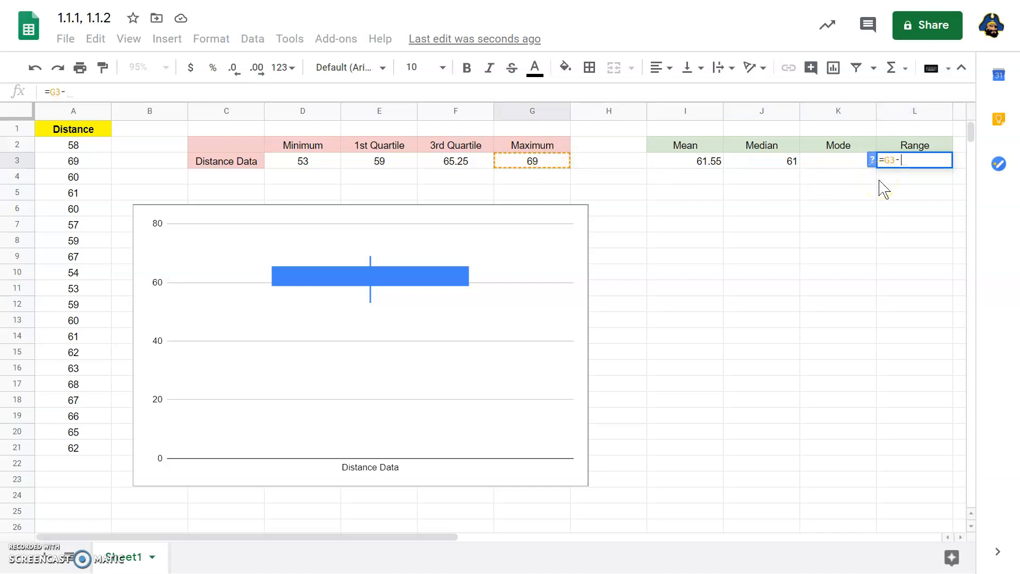
left_click(297, 162)
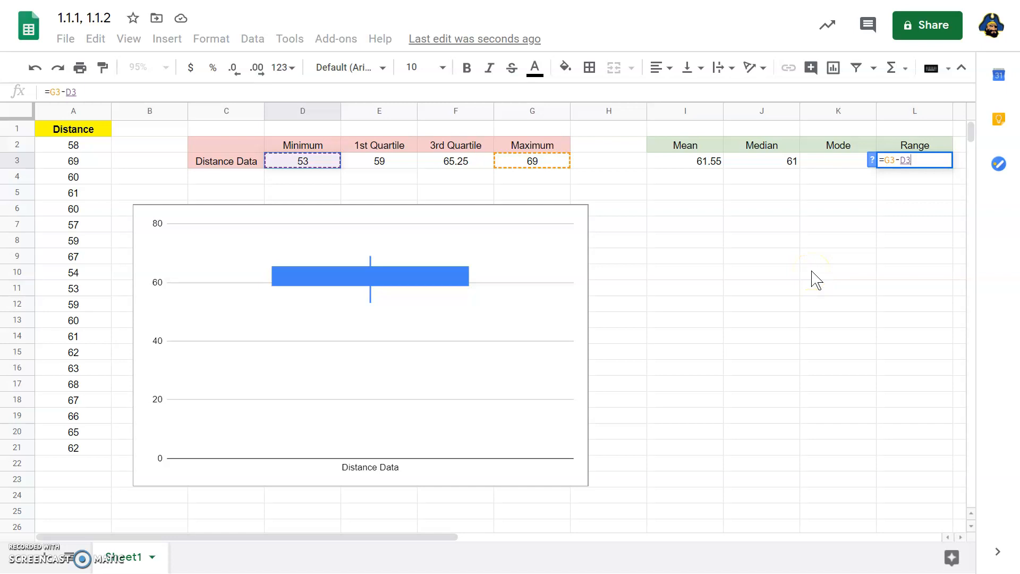
key("Return")
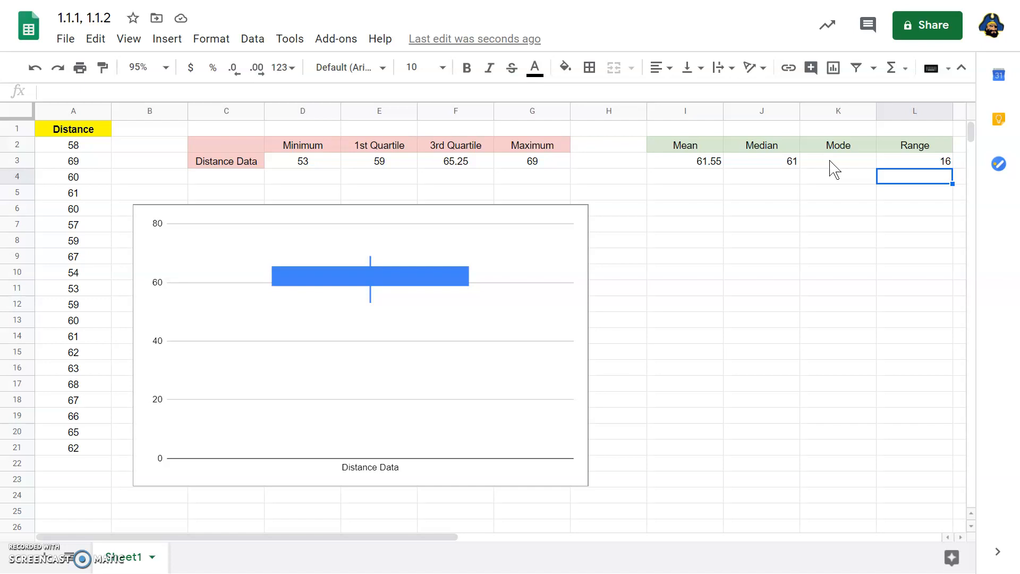
left_click(905, 68)
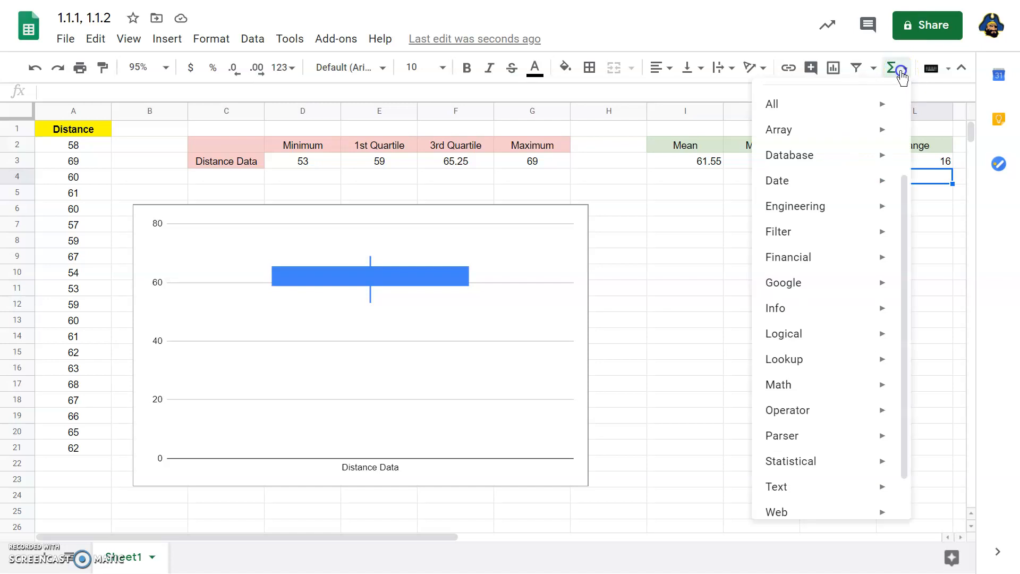
mouse_move(813, 468)
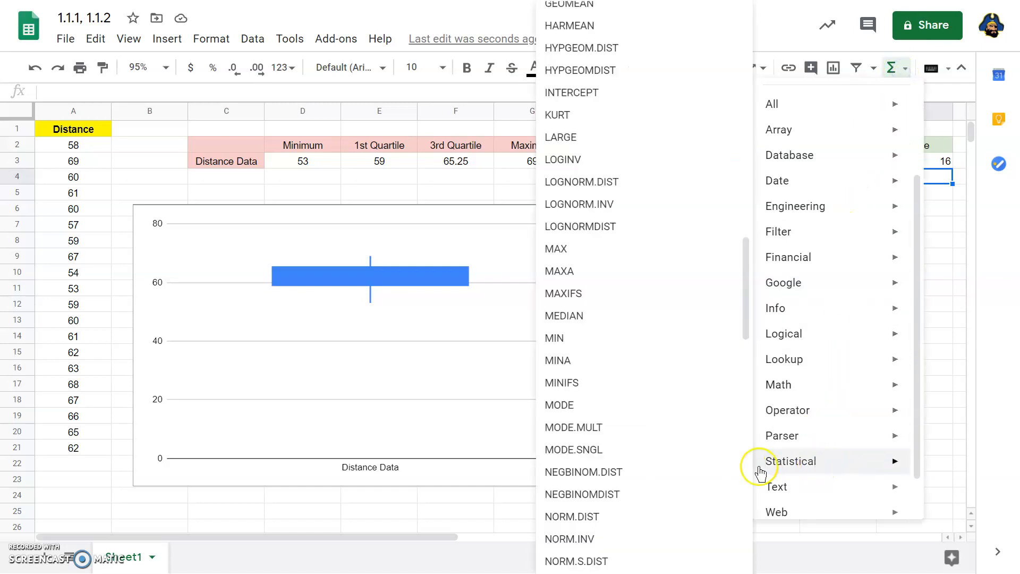
scroll(707, 364, "down", 3)
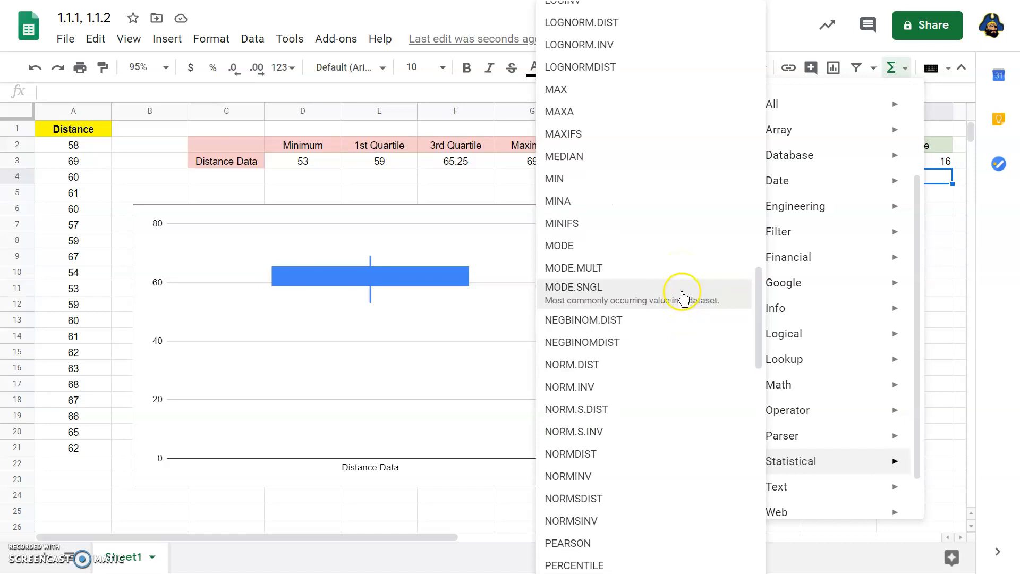
left_click(986, 261)
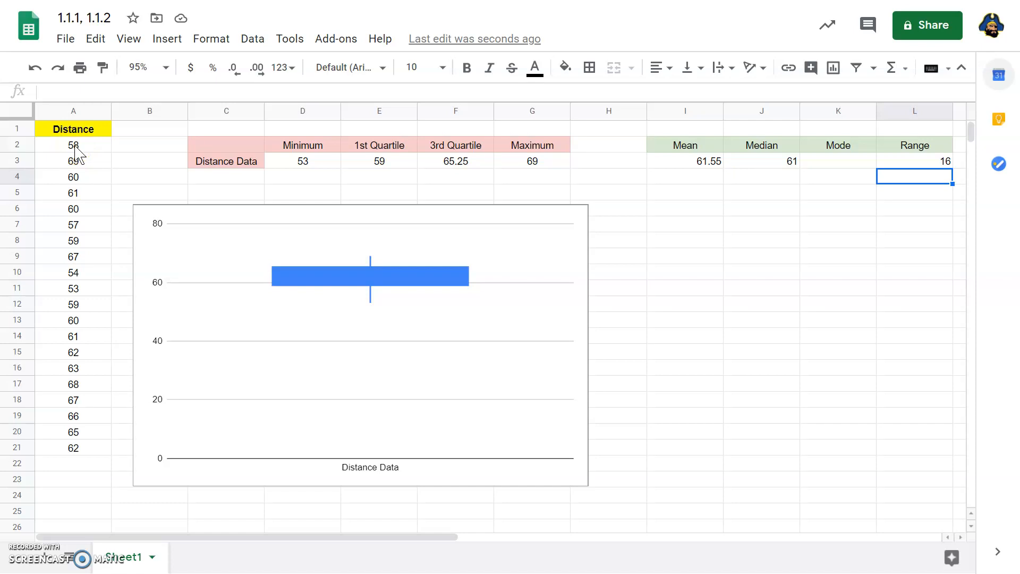
Step: Sort the distance values in A2:A21 by column A in ascending order, without a header row
left_click(59, 145)
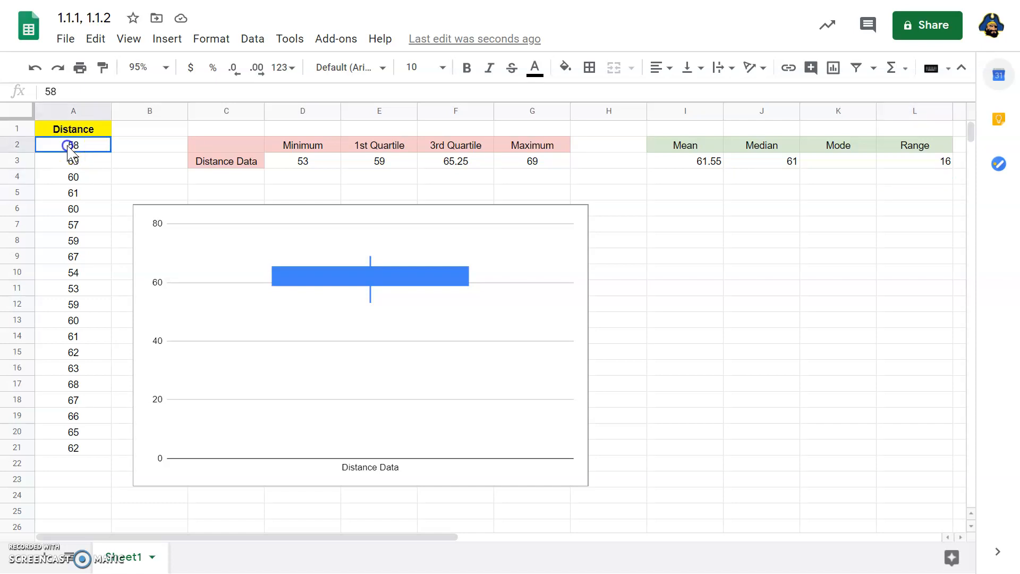
left_click_drag(59, 145, 72, 454)
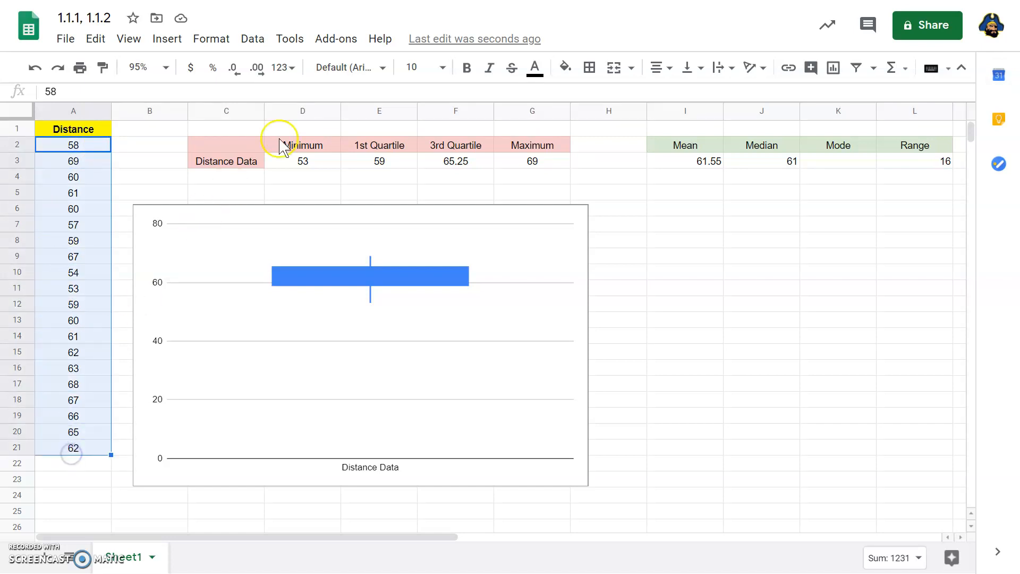
left_click(252, 51)
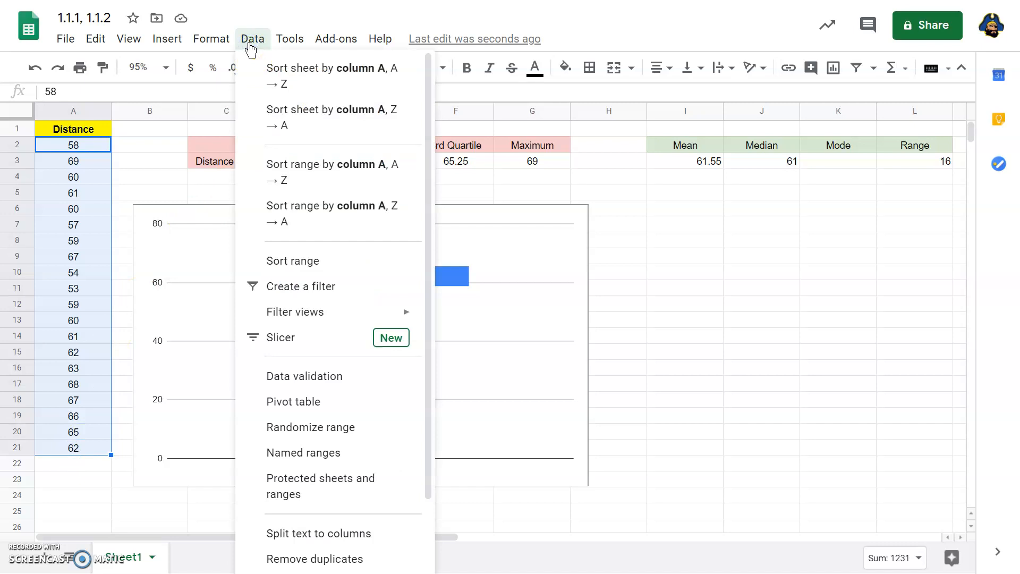
left_click(292, 260)
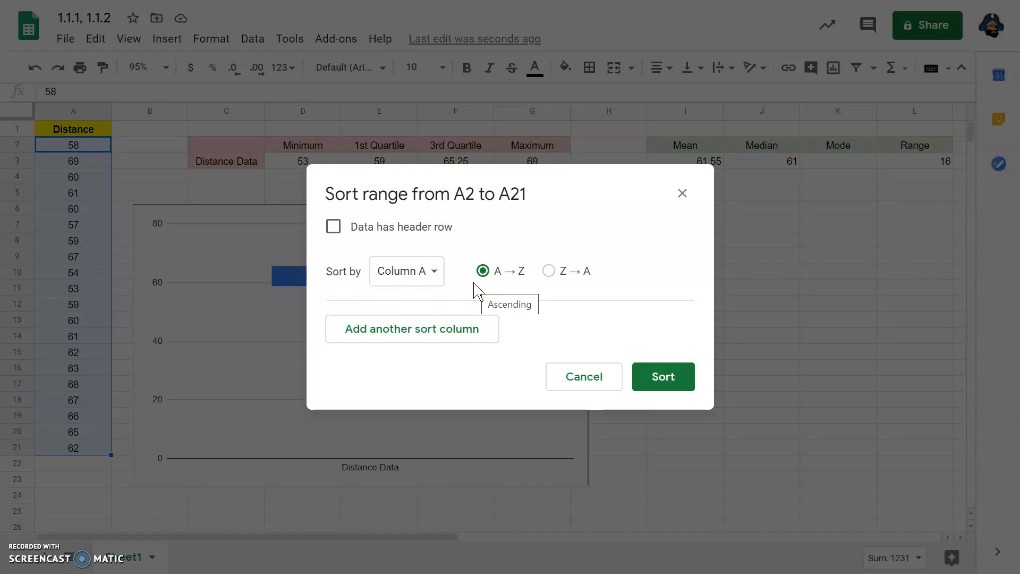
left_click(661, 376)
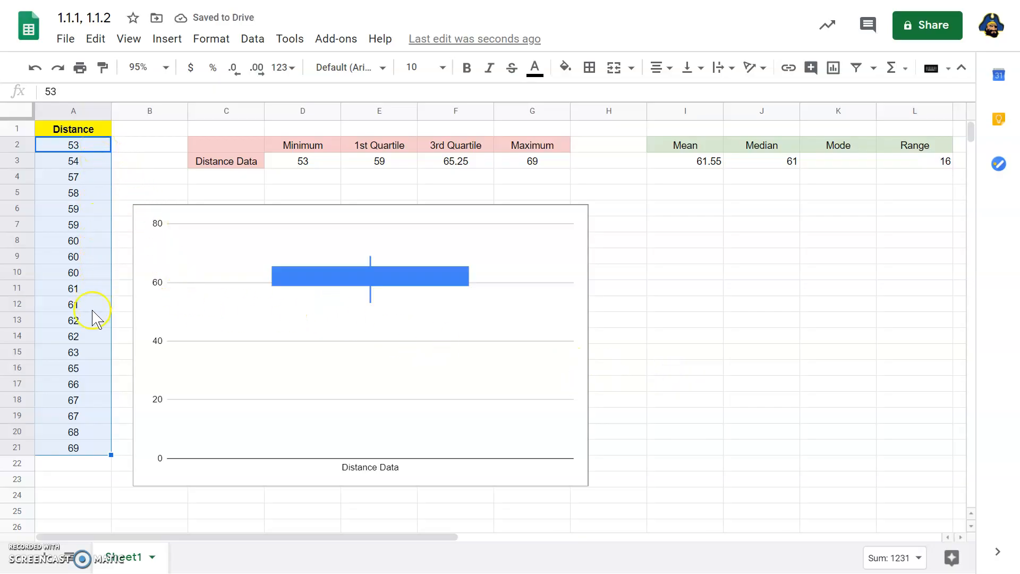
left_click(90, 210)
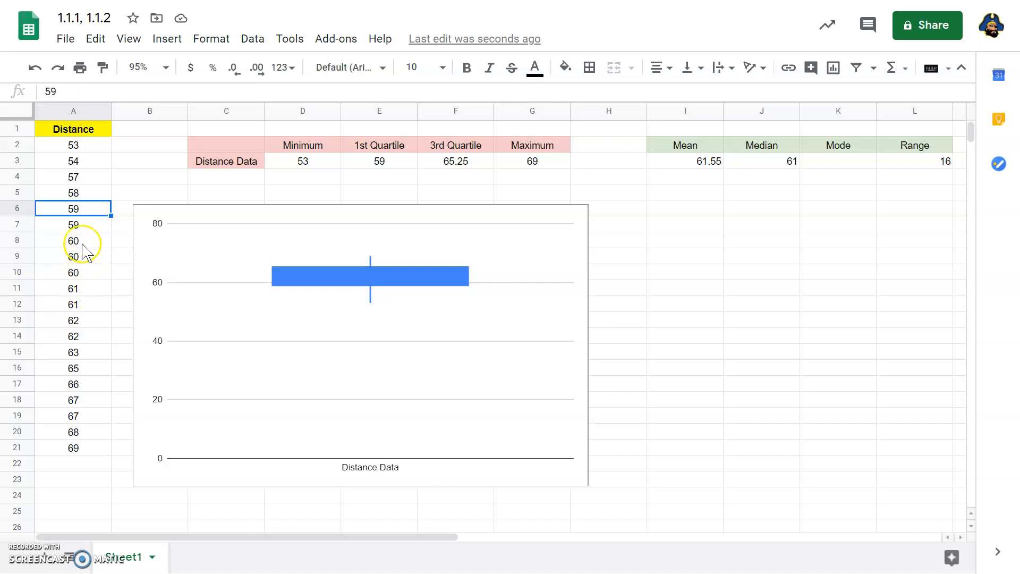
Step: Calculate the mode of the distance values A2:A21 in cell K3 with the MODE.SNGL function
left_click(818, 162)
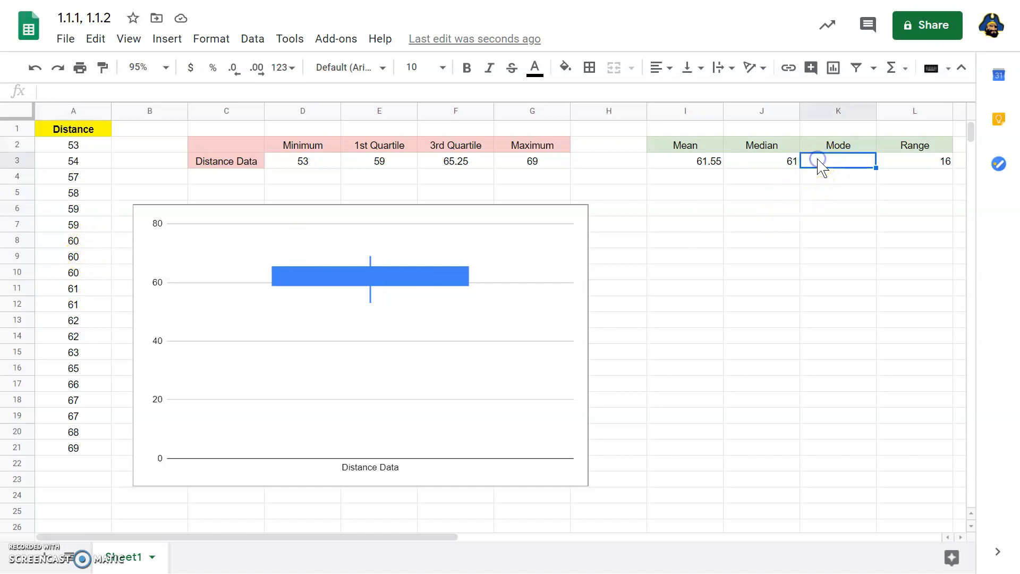
left_click(902, 68)
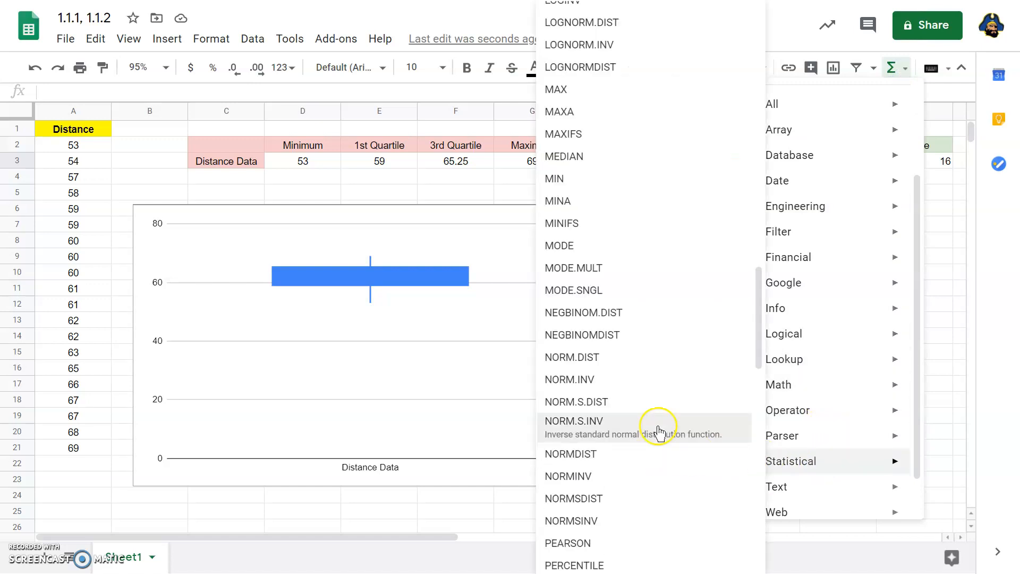
left_click(649, 299)
left_click_drag(73, 145, 76, 452)
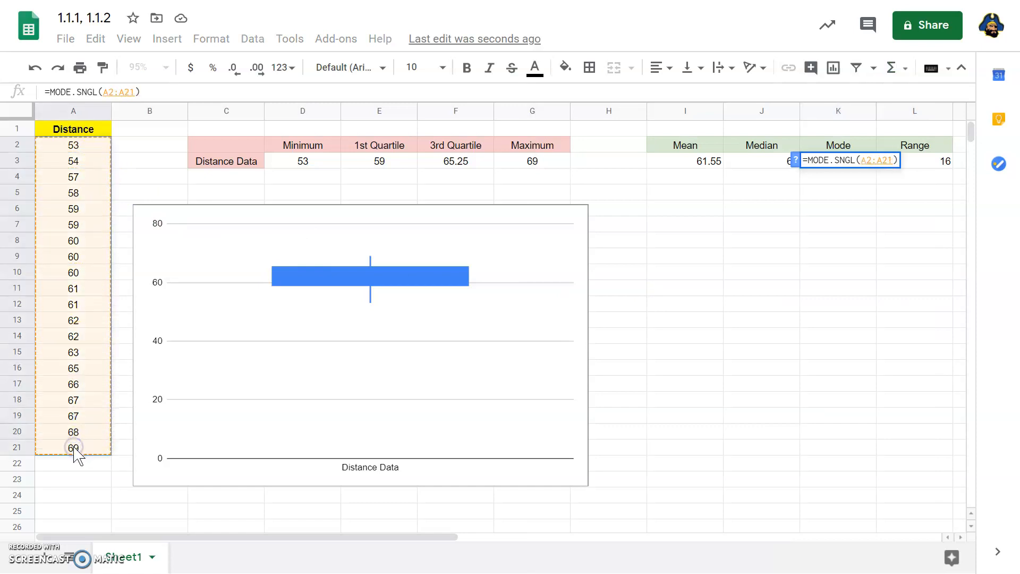
key("Return")
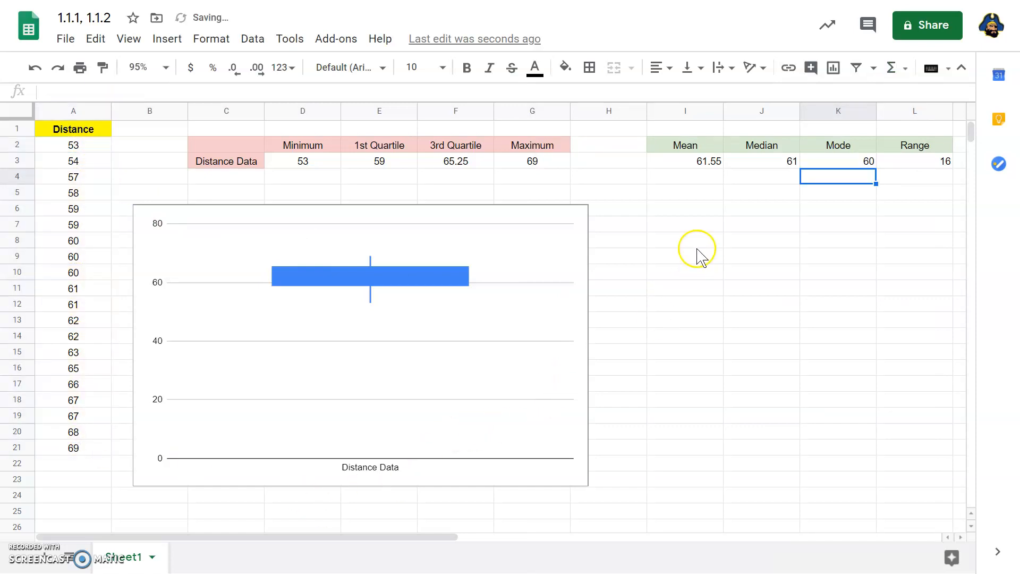
Step: Insert a new chart from empty cell I5 and set its chart type to Histogram chart
left_click(675, 201)
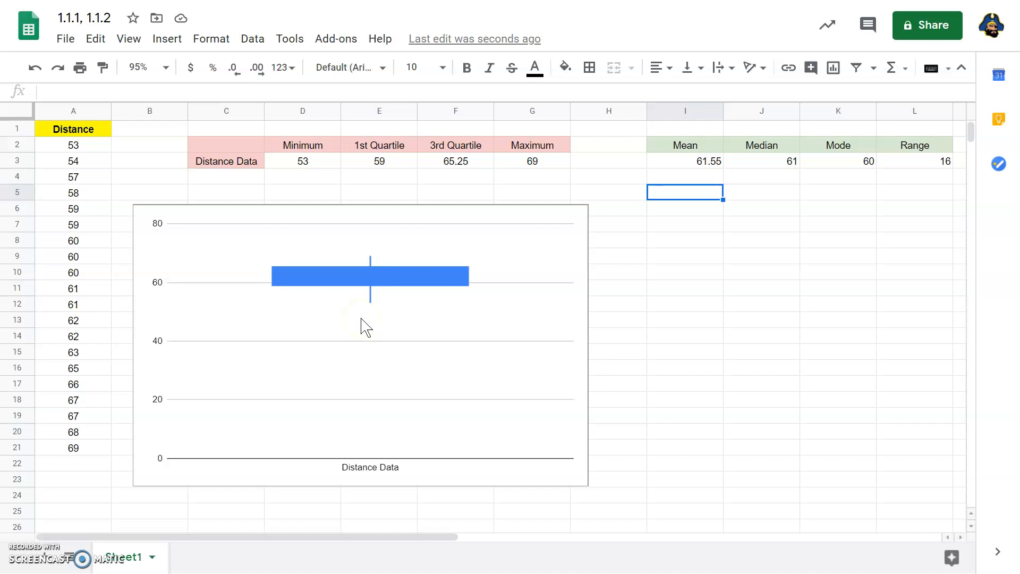
mouse_move(353, 537)
left_mouse_down()
mouse_move(406, 541)
mouse_move(364, 541)
left_mouse_up()
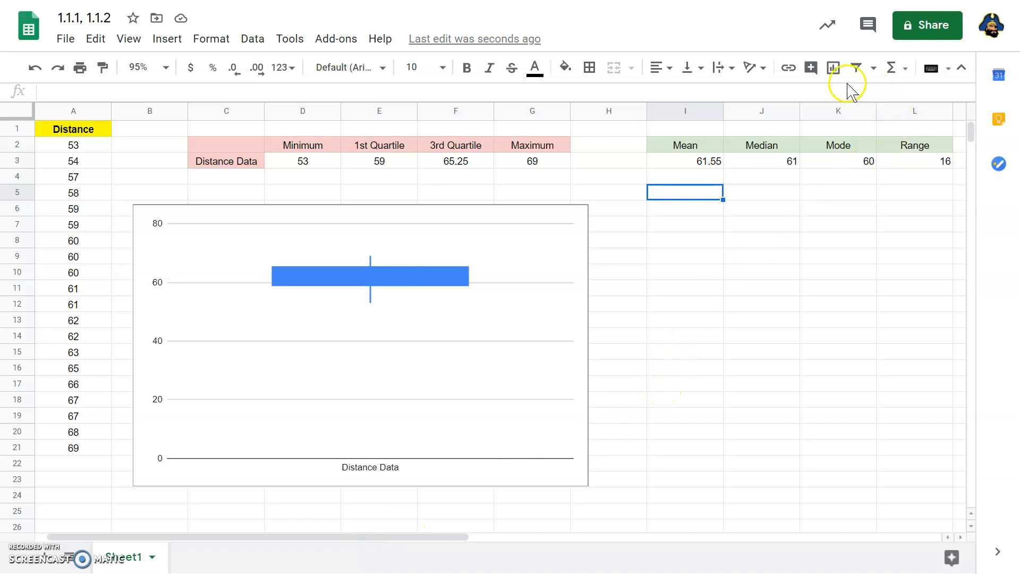
left_click(832, 69)
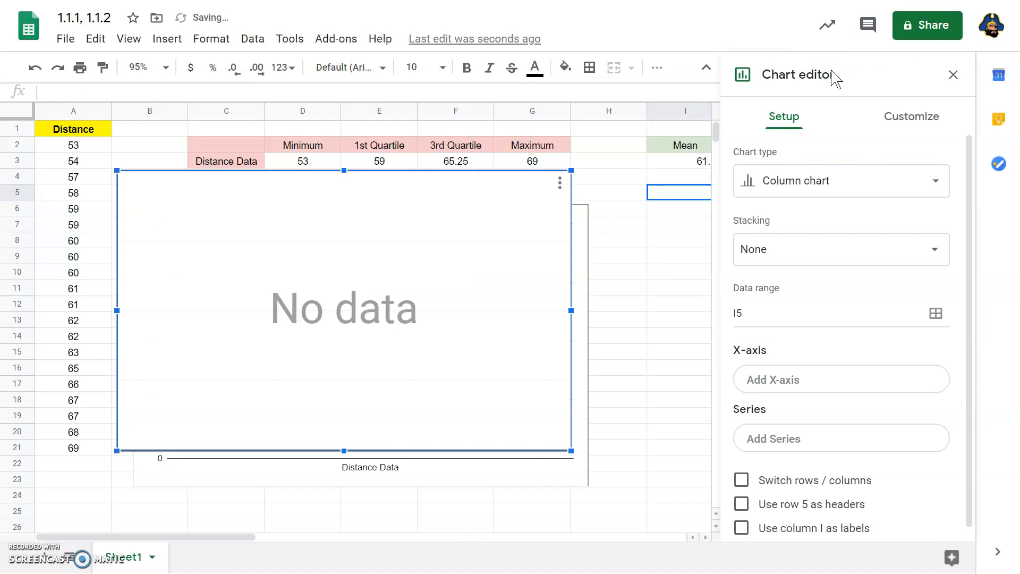
left_click(841, 181)
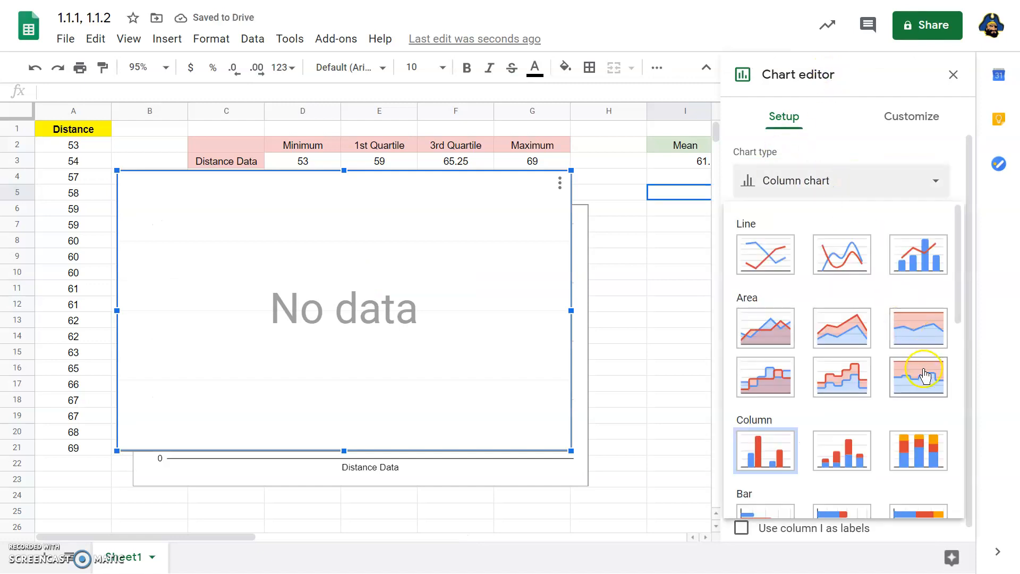
scroll(922, 379, "down", 3)
scroll(922, 378, "down", 3)
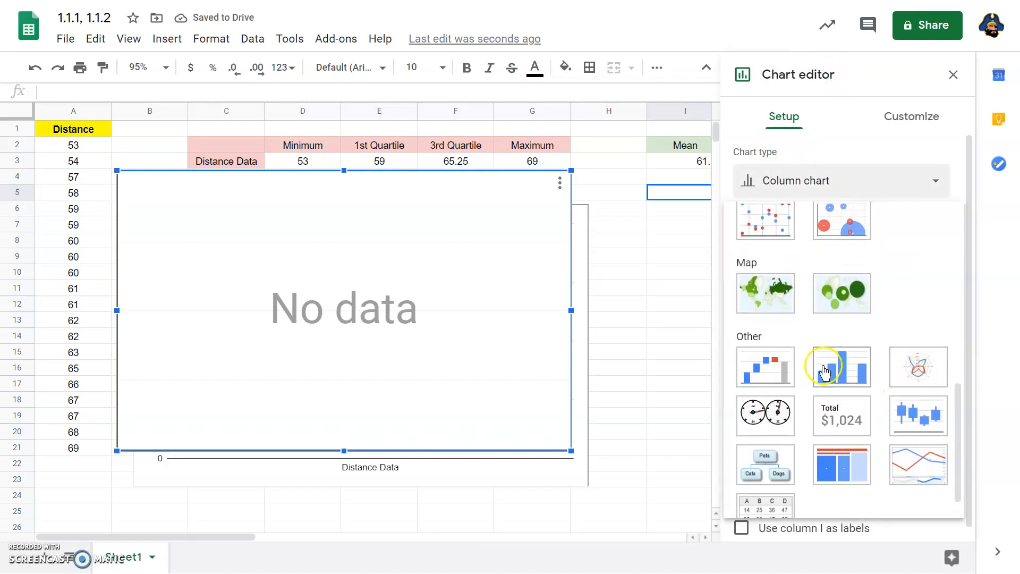
left_click(825, 374)
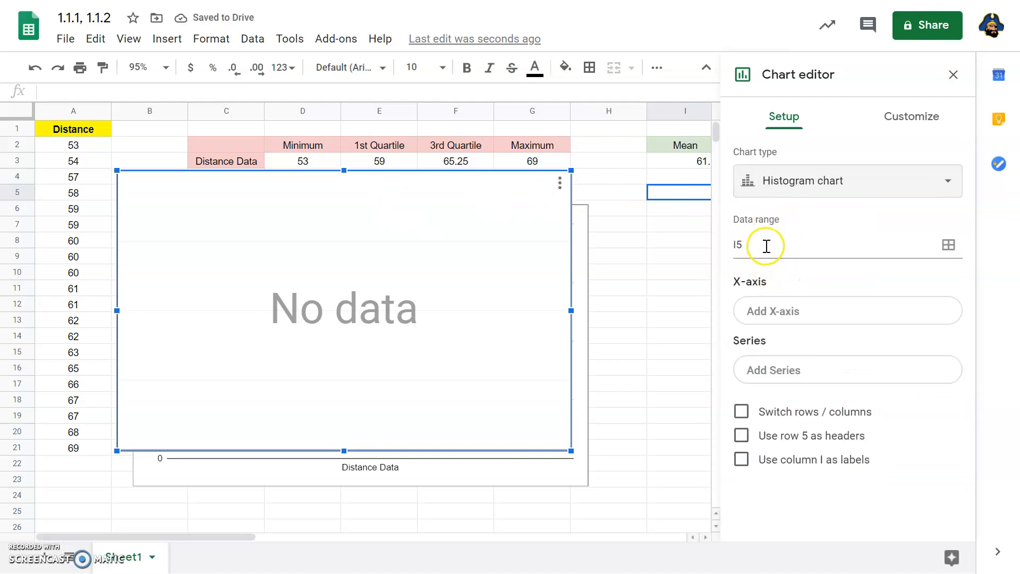
Step: Set the histogram's data range to the distance values A2:A21
left_click(949, 245)
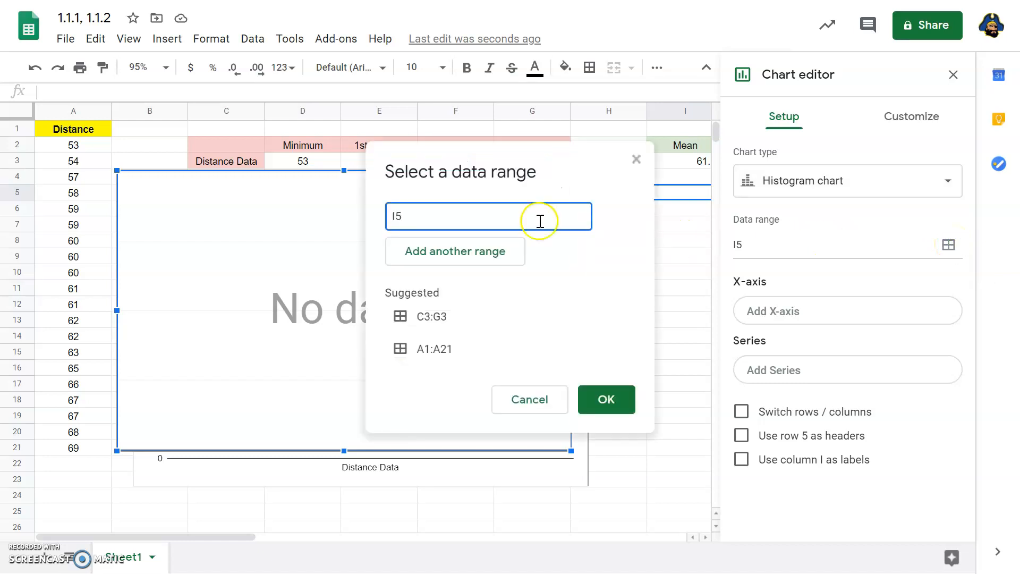
left_click_drag(57, 145, 66, 449)
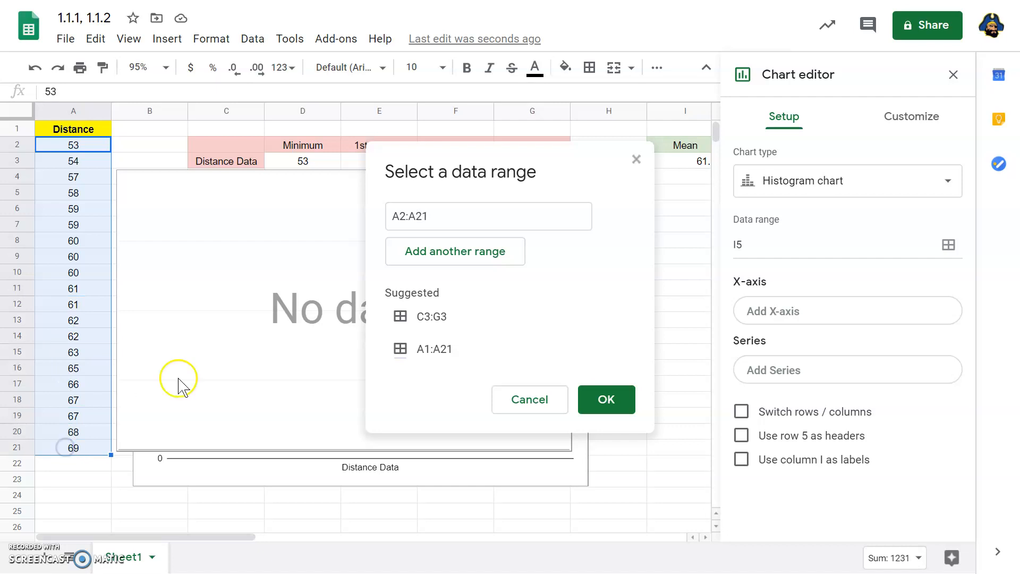
left_click(606, 401)
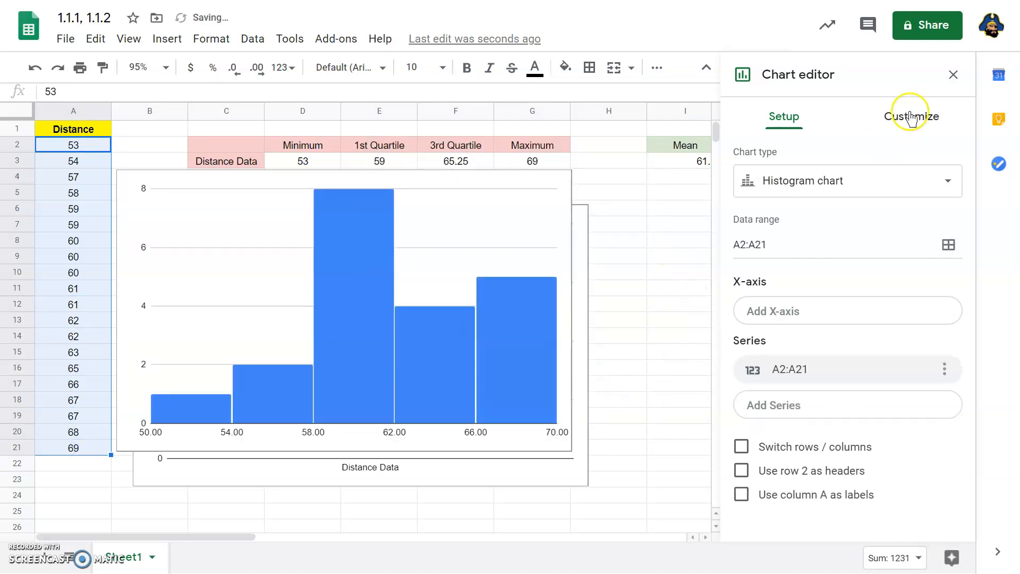
Step: Close the chart editor and move the histogram beside the candlestick chart, below the mean, median, mode and range table
left_click(953, 74)
left_click_drag(244, 200, 742, 232)
left_click_drag(348, 536, 478, 535)
Step: Examine the interval and count of the histogram's bars and compare the distribution with the candlestick chart
mouse_move(456, 450)
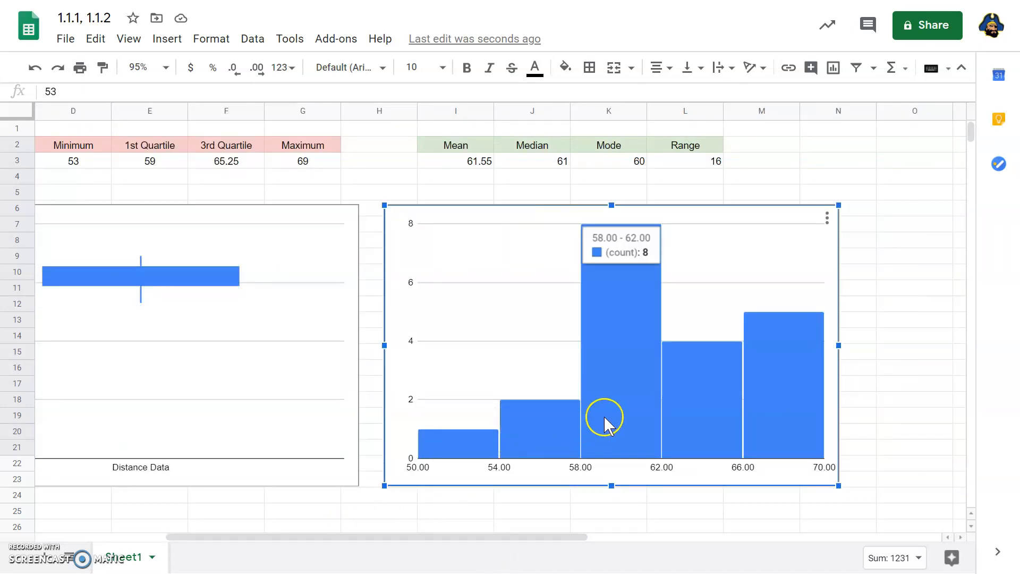
mouse_move(660, 417)
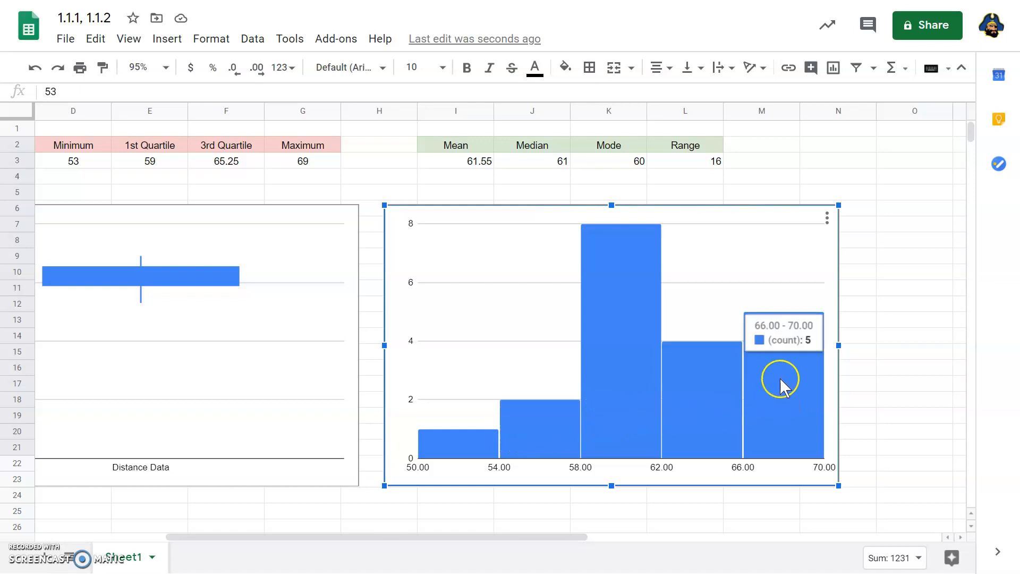
mouse_move(659, 256)
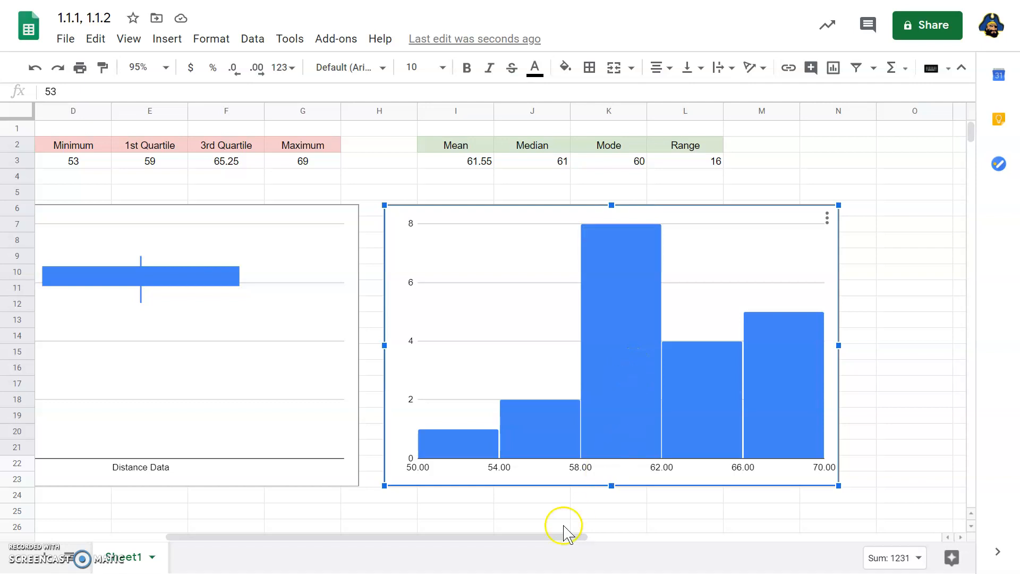
left_click_drag(553, 537, 506, 541)
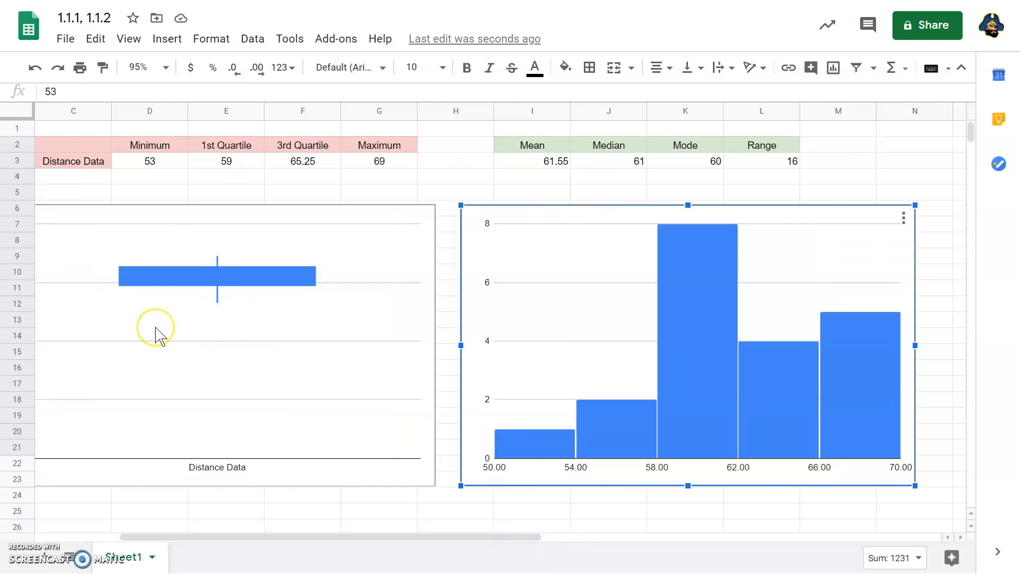
mouse_move(690, 337)
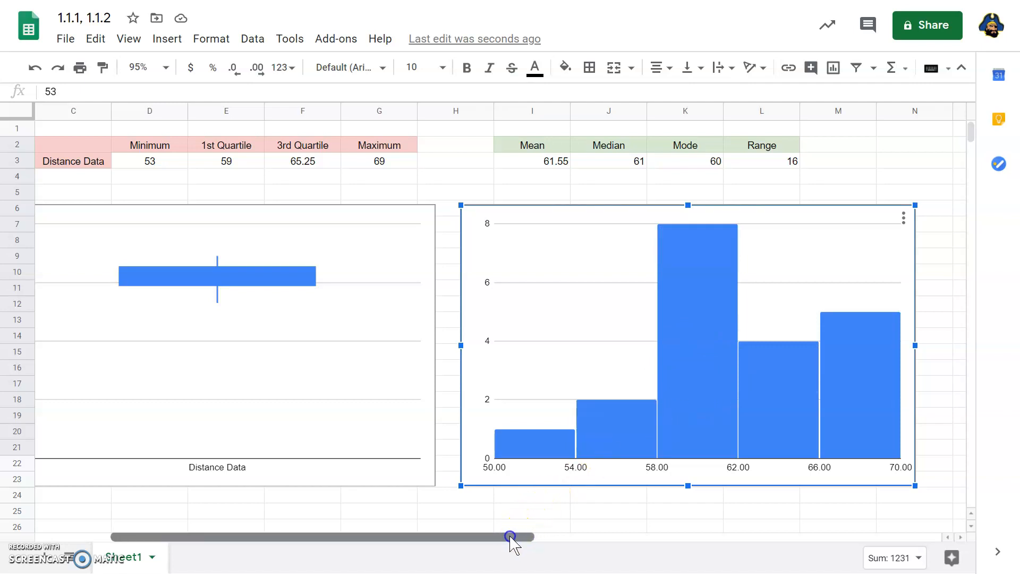
left_click_drag(510, 537, 488, 538)
mouse_move(795, 363)
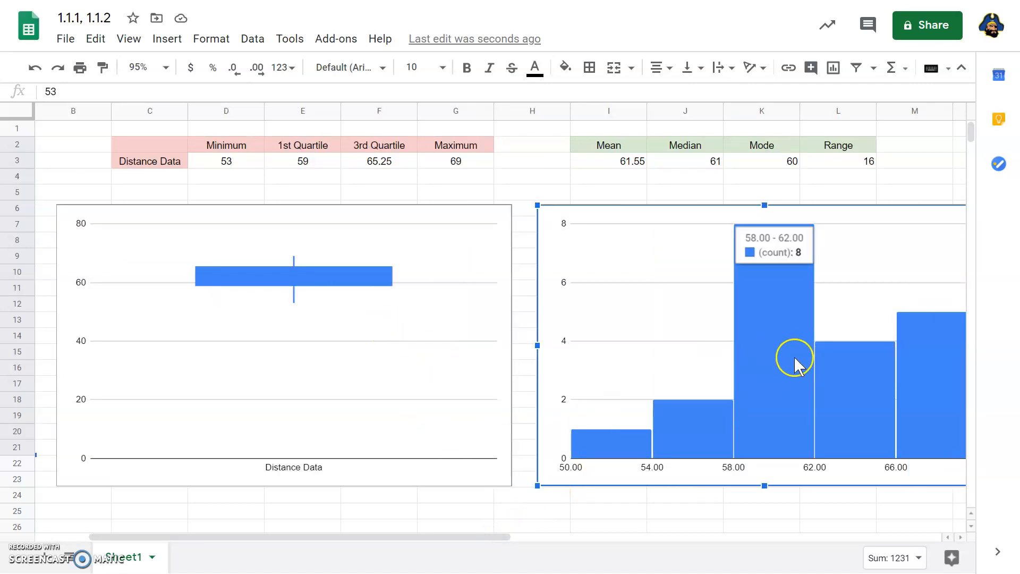
left_click_drag(480, 538, 525, 540)
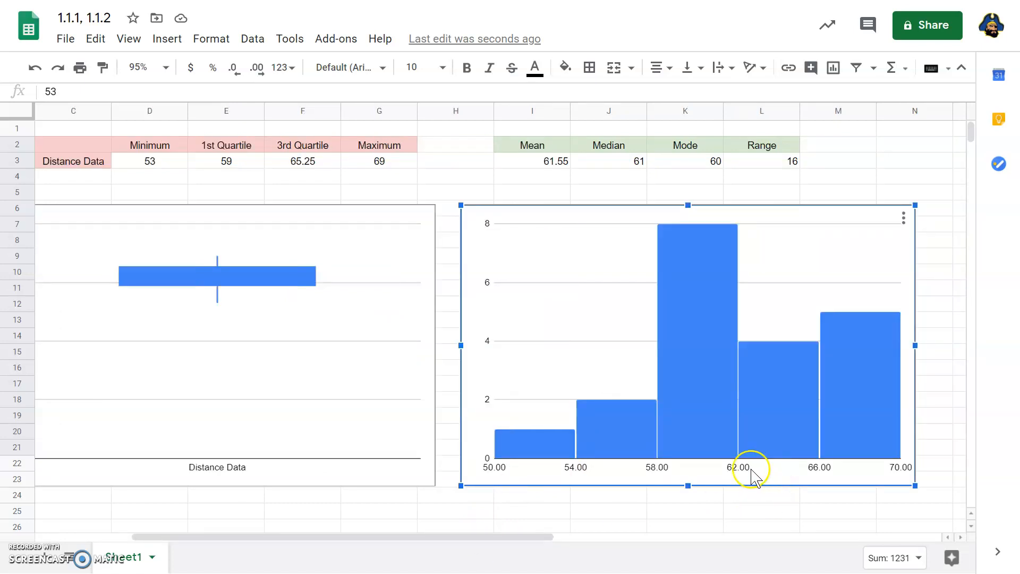
mouse_move(679, 393)
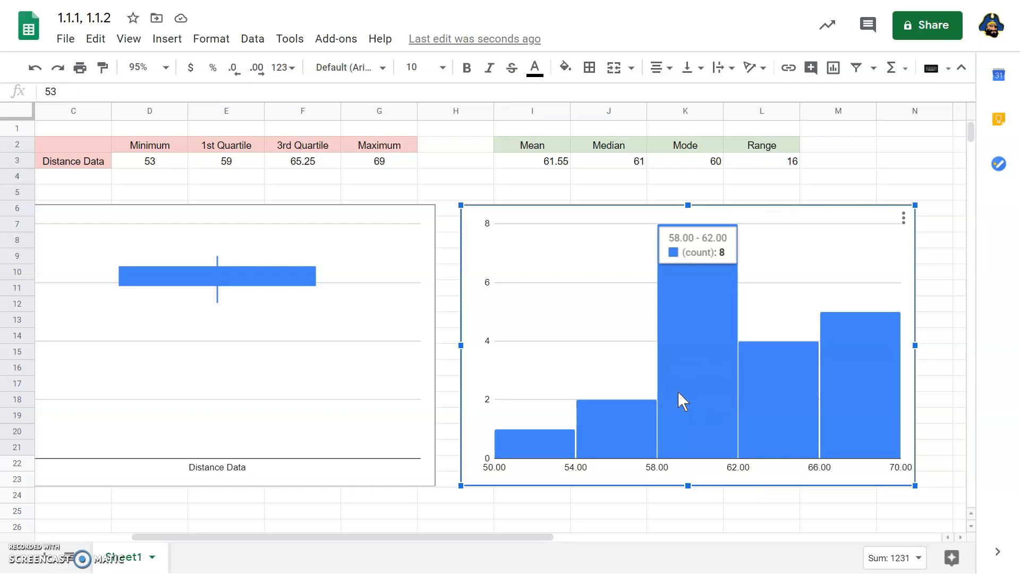
mouse_move(624, 417)
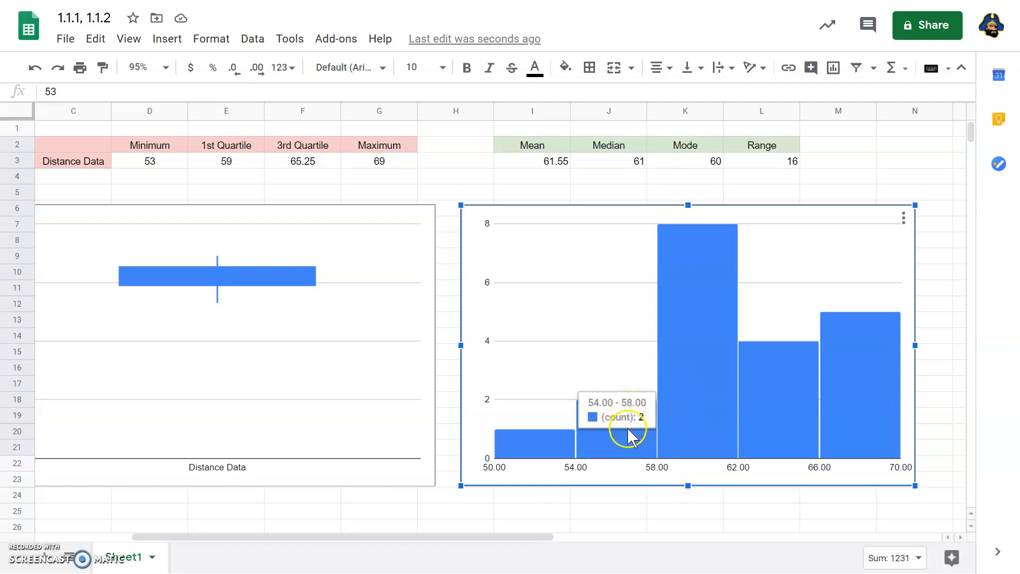
mouse_move(761, 454)
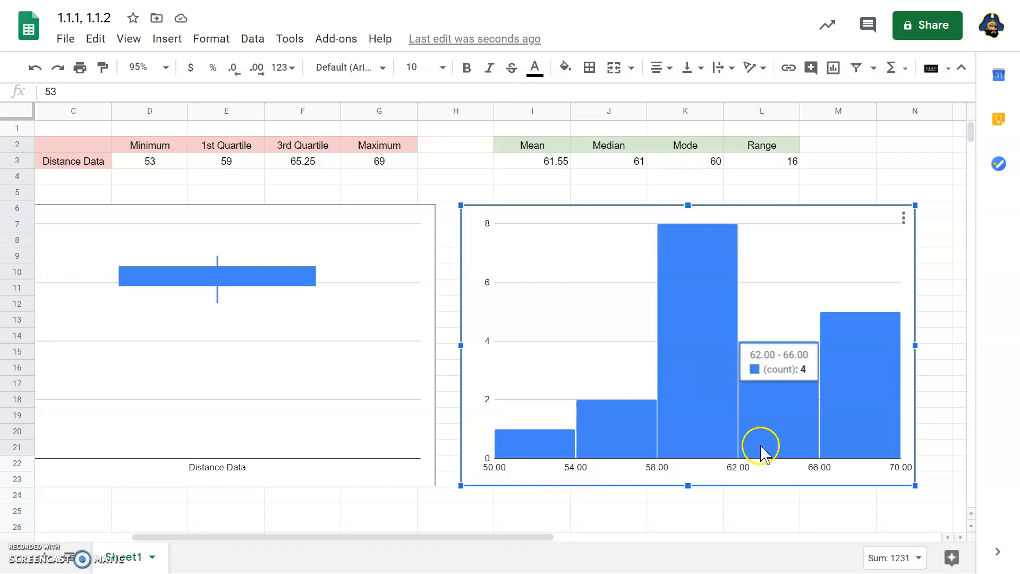
left_click_drag(548, 538, 462, 539)
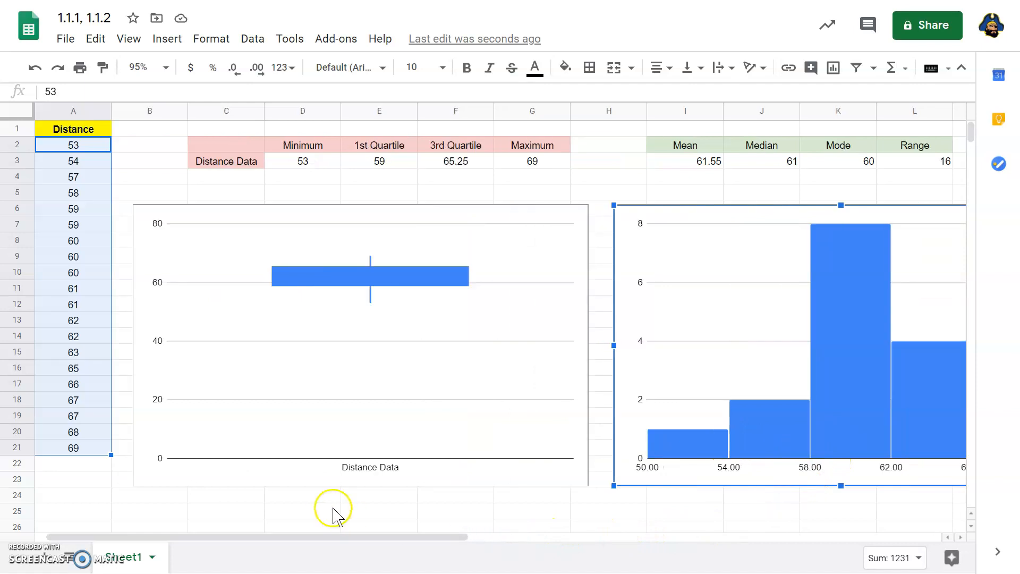